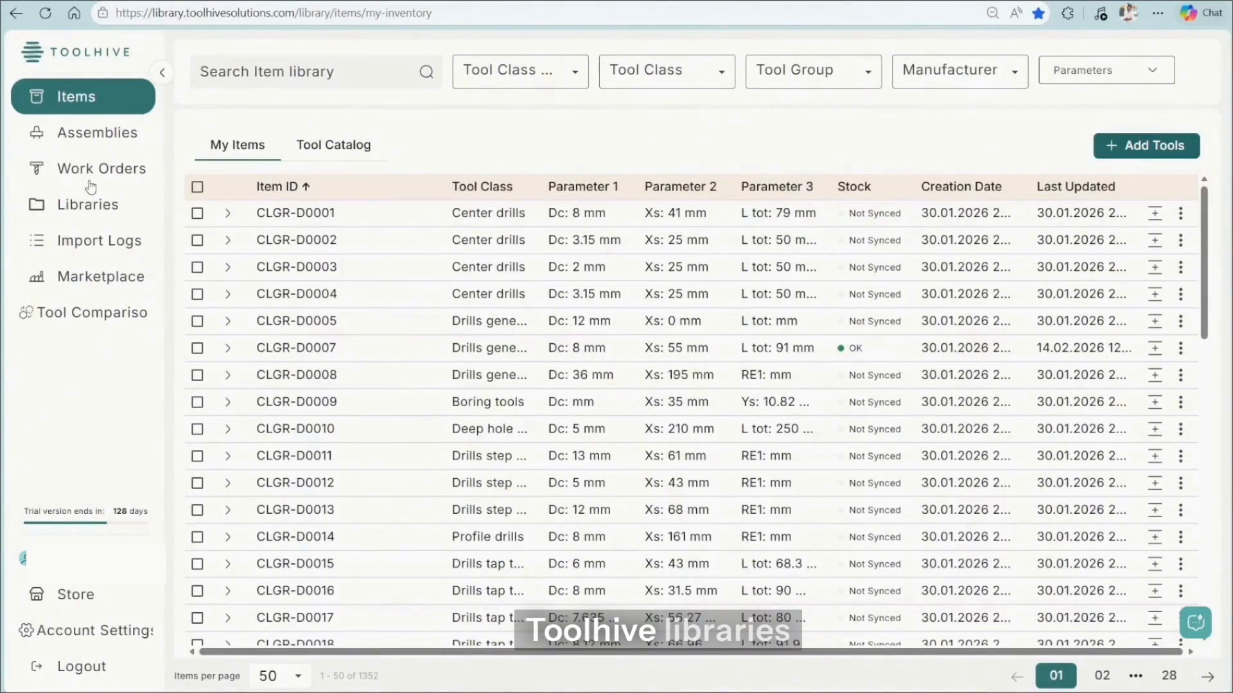
Look through the component, machine, fixture and customer libraries to check the data available for work orders
{"action": "left_click", "coordinate": [89, 205]}
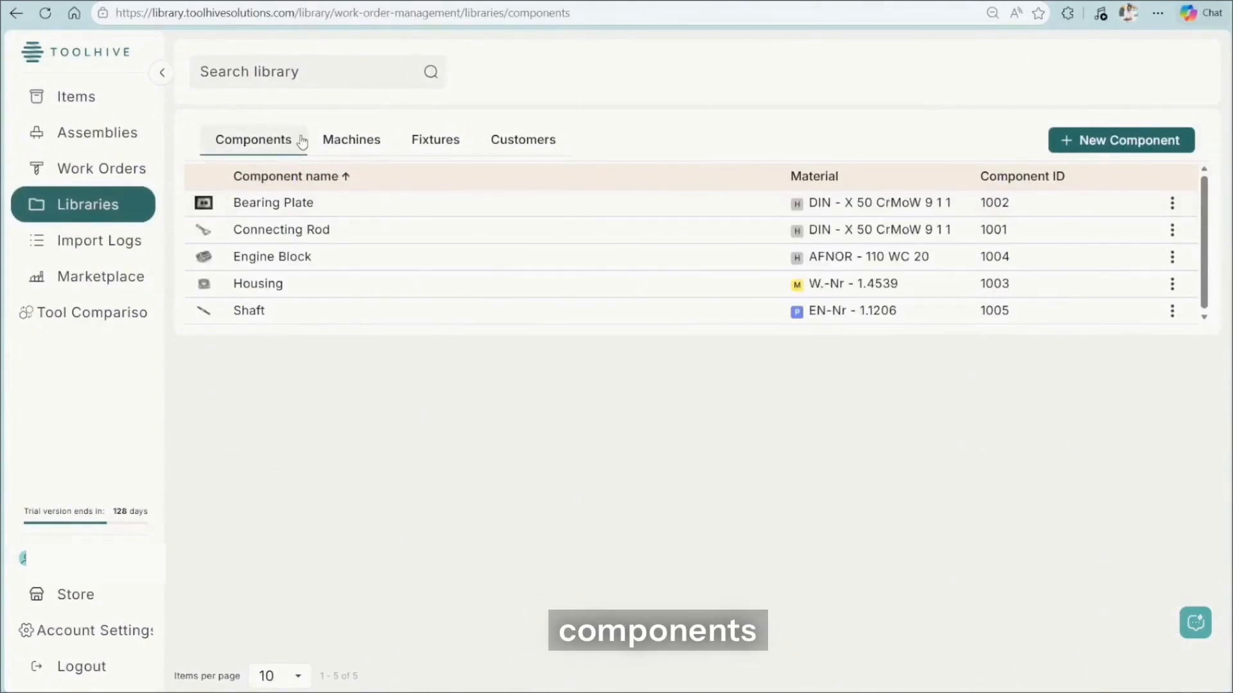
{"action": "left_click", "coordinate": [337, 139]}
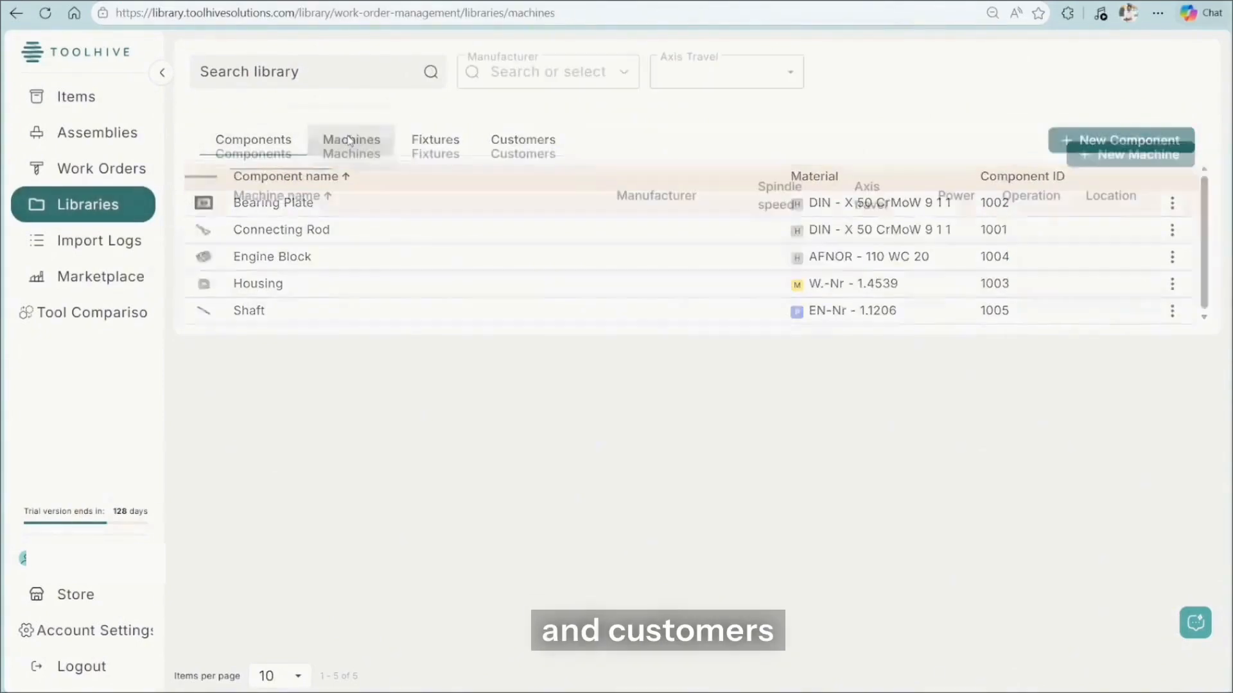
{"action": "left_click", "coordinate": [436, 158]}
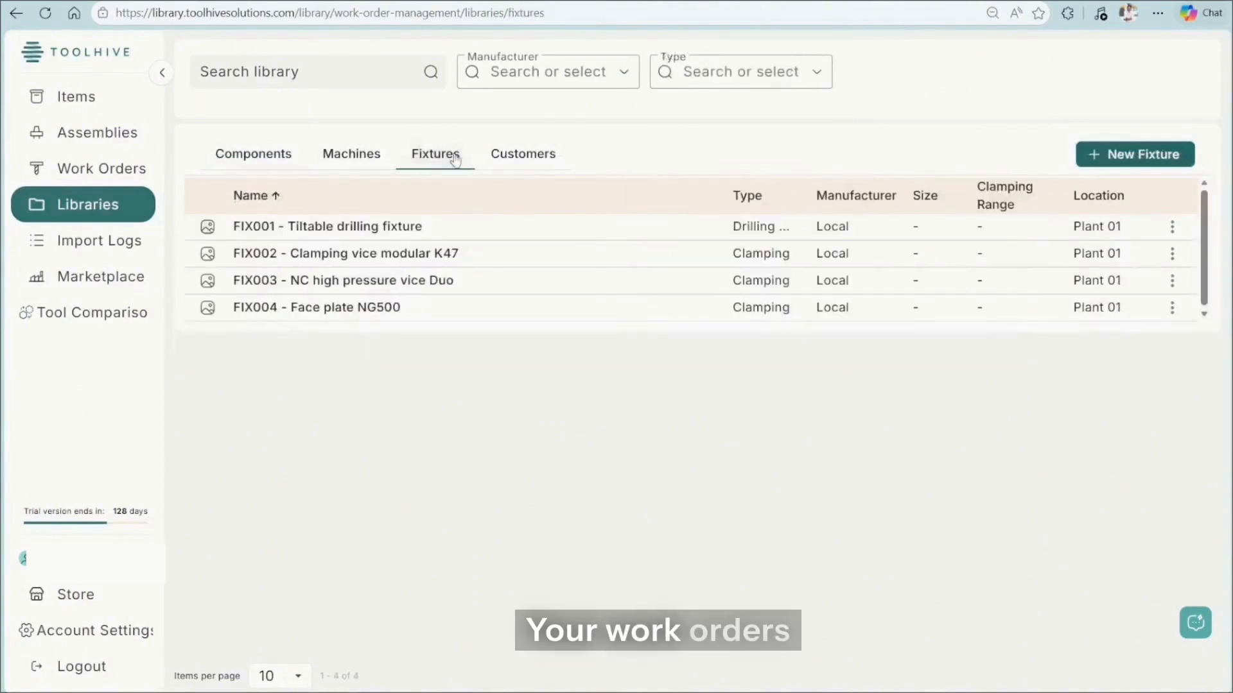
{"action": "left_click", "coordinate": [507, 162]}
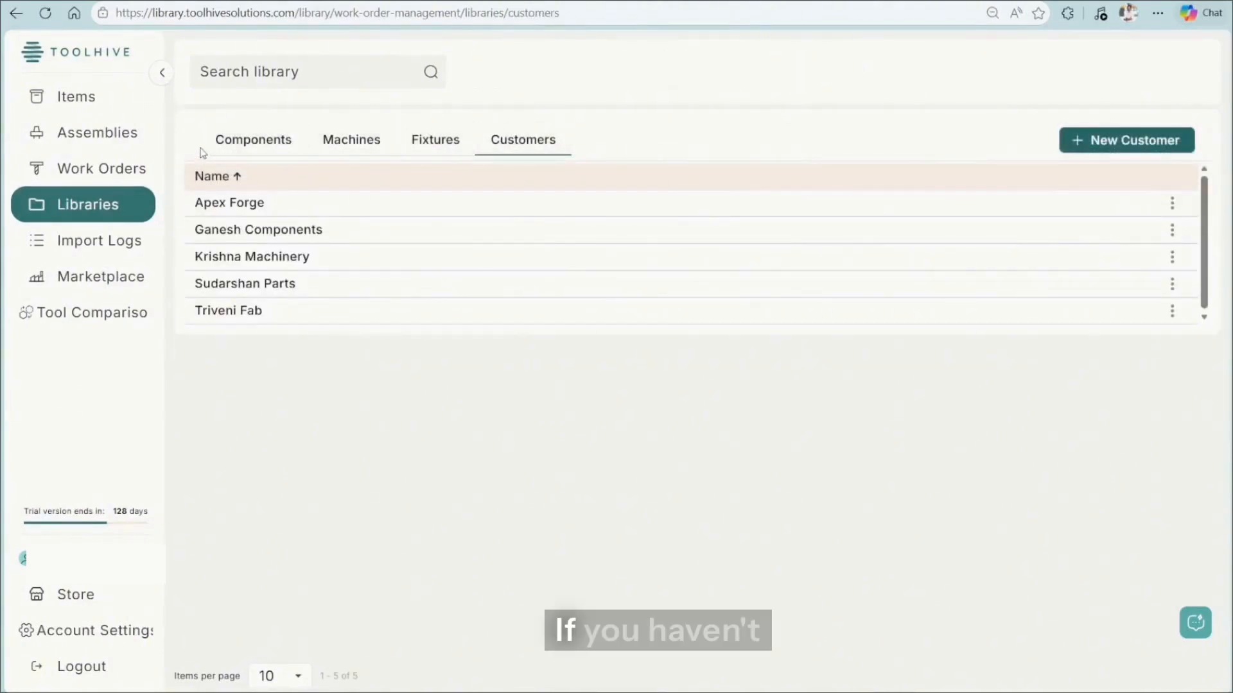
Go to the work orders overview and examine the choices in its customer filter
{"action": "left_click", "coordinate": [82, 169]}
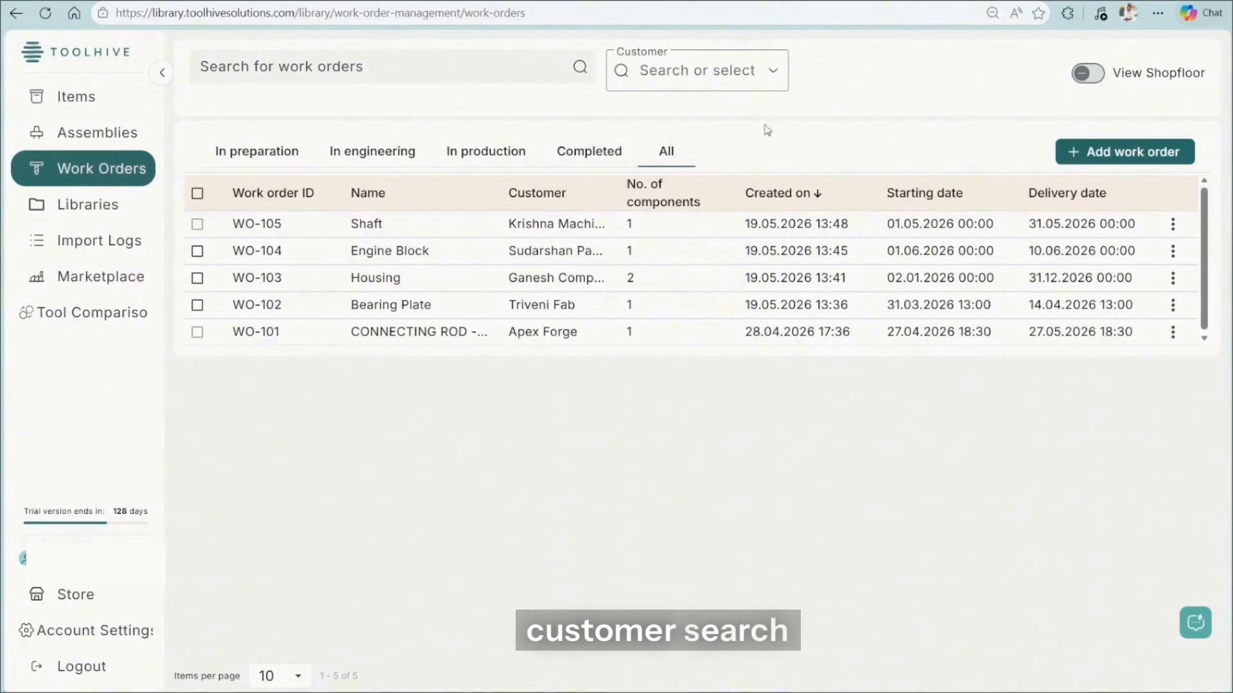
{"action": "left_click", "coordinate": [693, 78]}
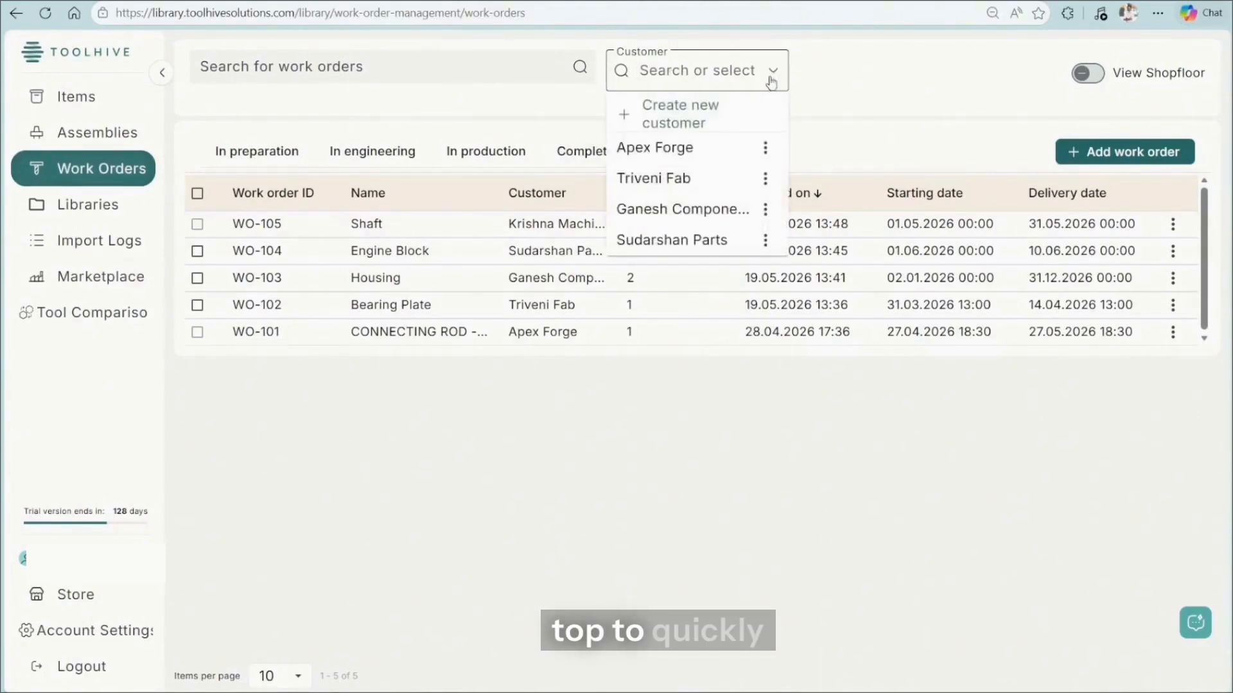
{"action": "left_click", "coordinate": [843, 92]}
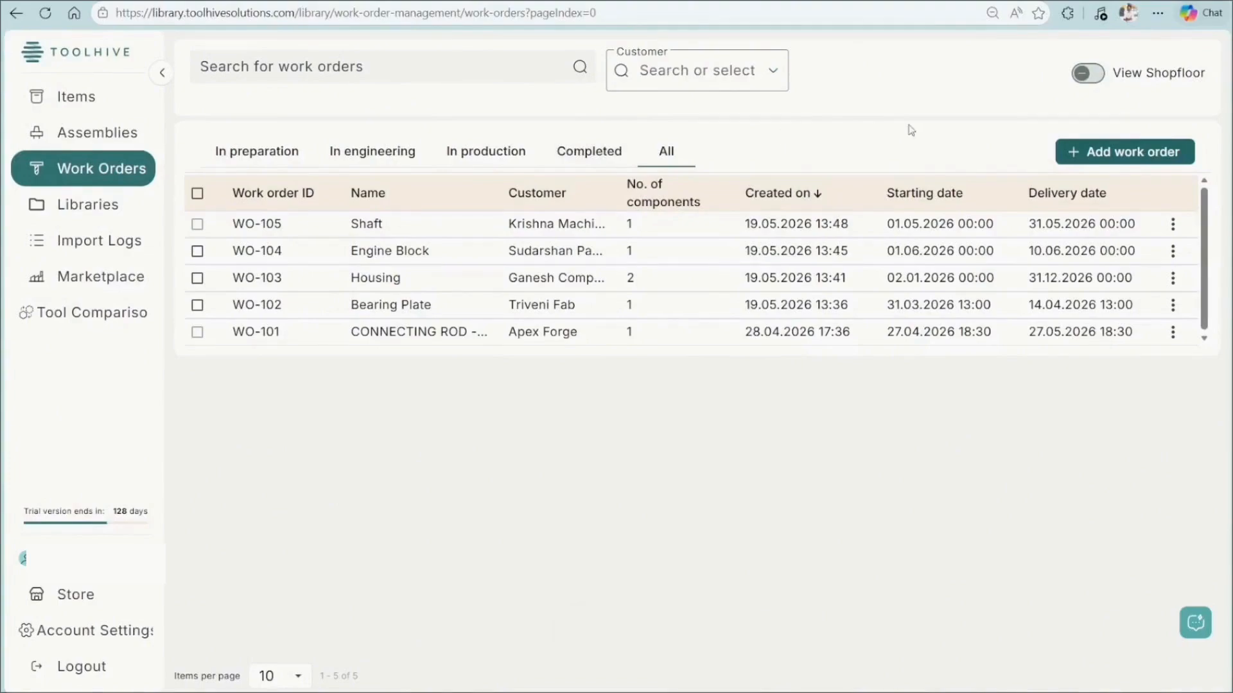
Start a new work order named WO-106 and reuse that name as its work order ID
{"action": "left_click", "coordinate": [1105, 152]}
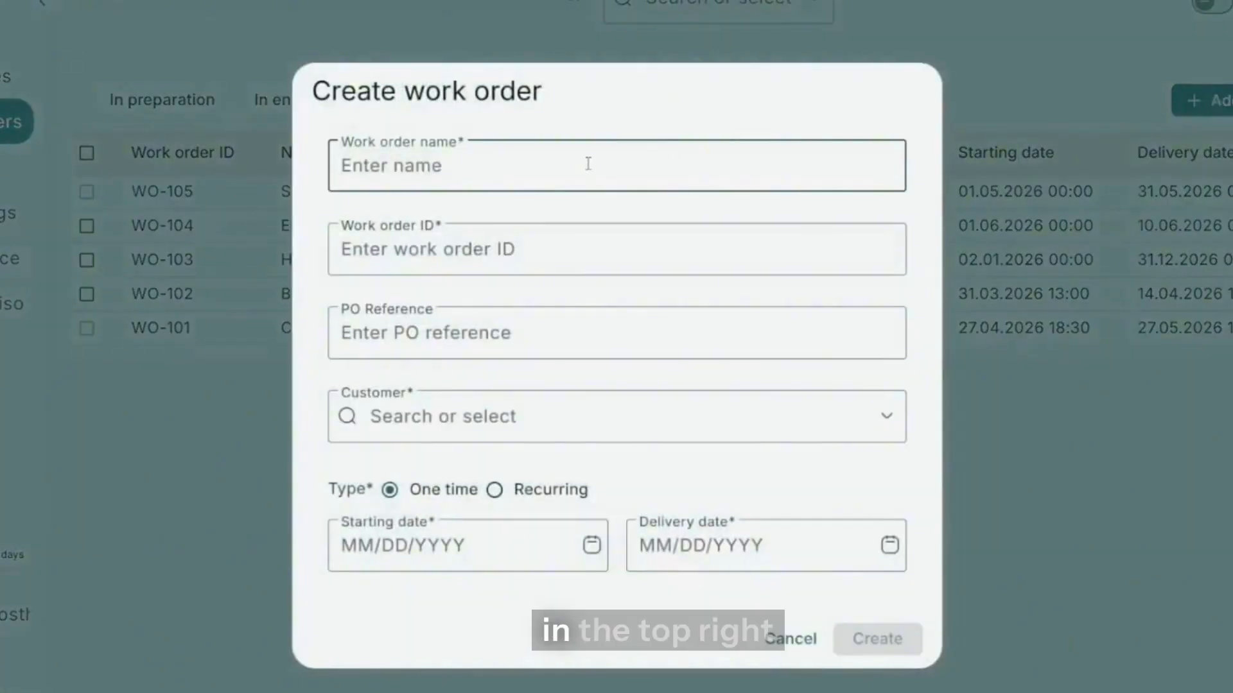
{"action": "type", "text": "WO-101"}
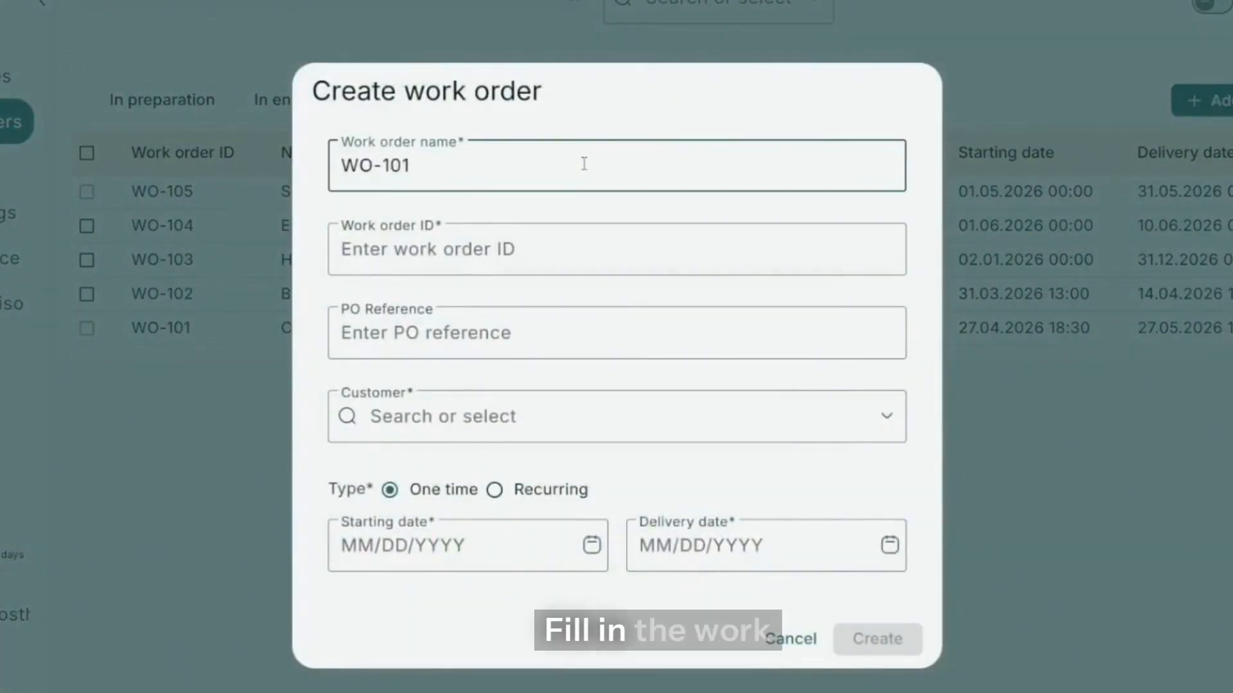
{"action": "key", "text": "BackSpace"}
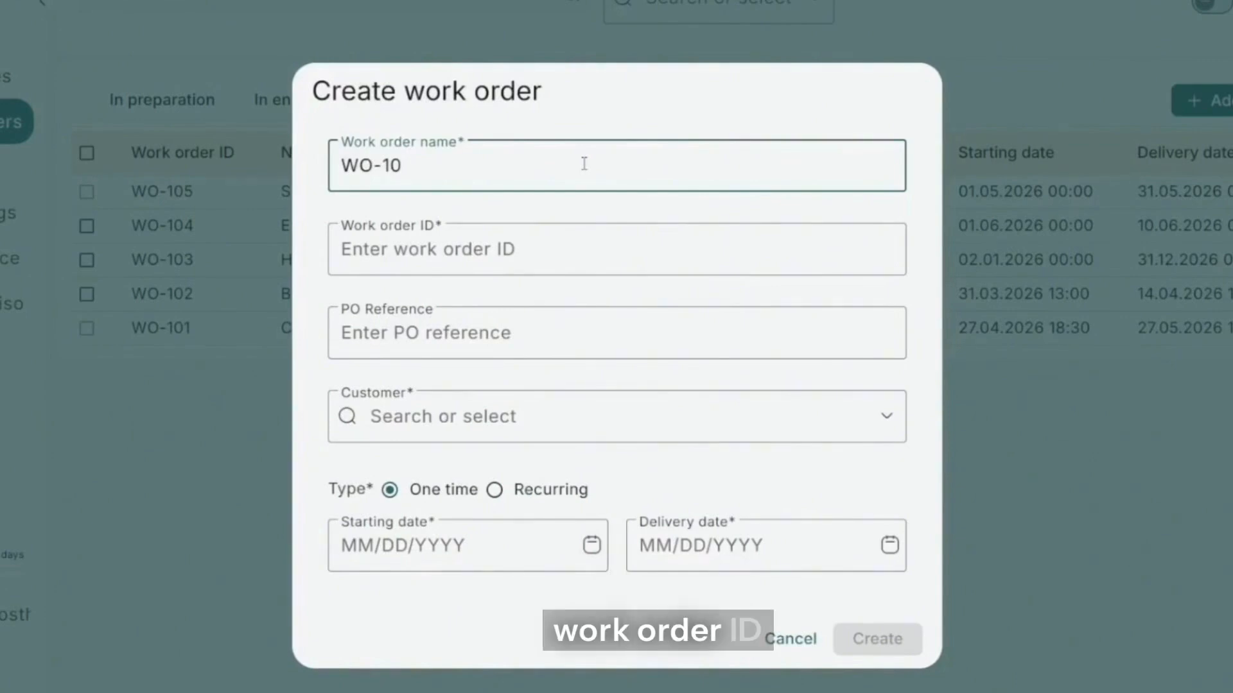
{"action": "left_click_drag", "start_coordinate": [584, 163], "coordinate": [63, 167]}
{"action": "key", "text": "ctrl+c"}
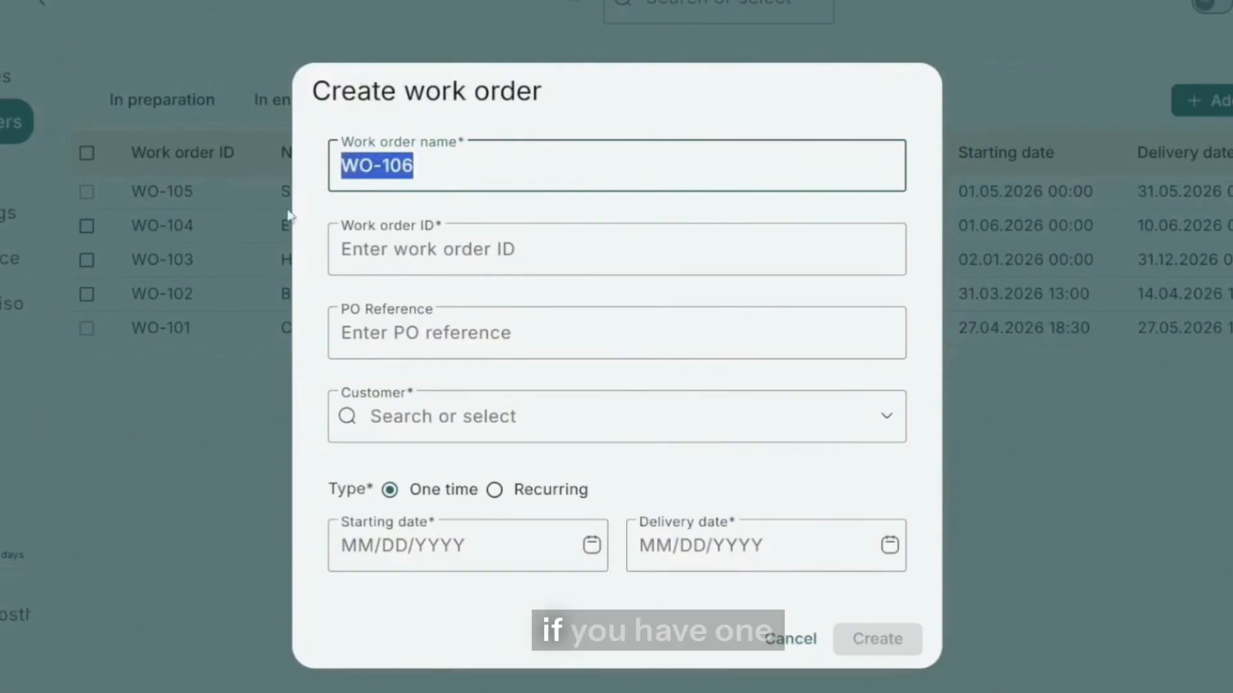
{"action": "left_click", "coordinate": [398, 247]}
{"action": "key", "text": "ctrl+v"}
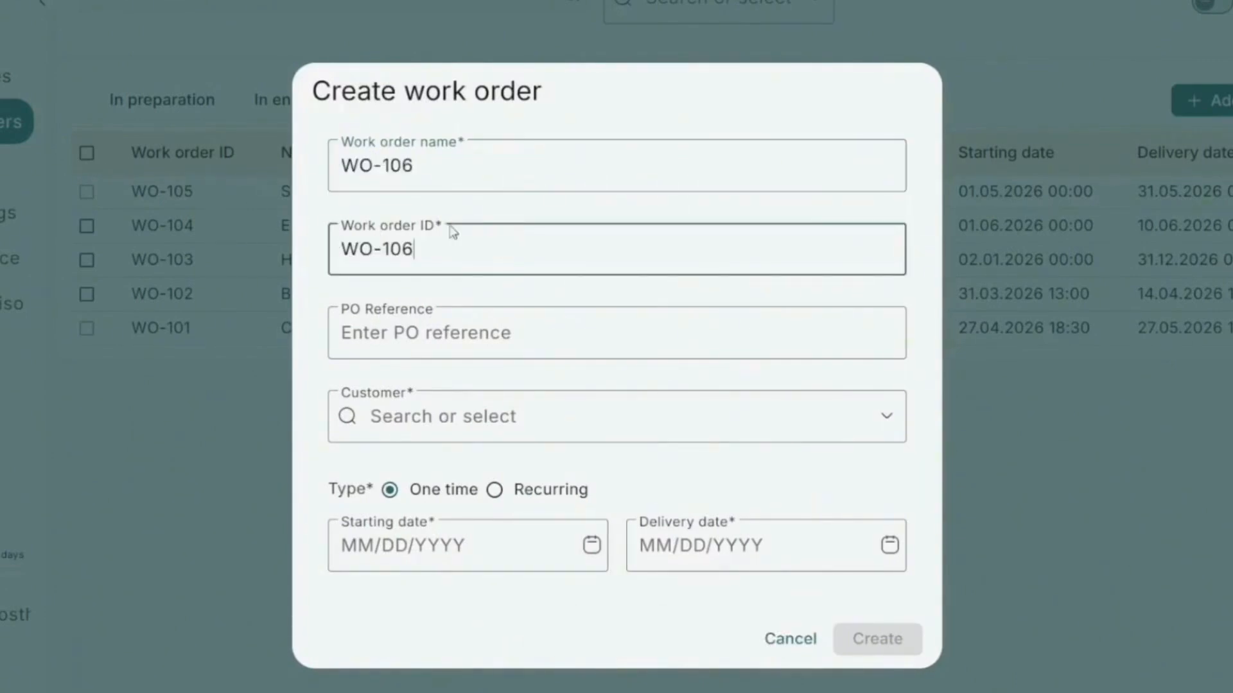
Select Triveni Fab as the customer of the new work order, leaving the PO reference empty
{"action": "left_click", "coordinate": [413, 332]}
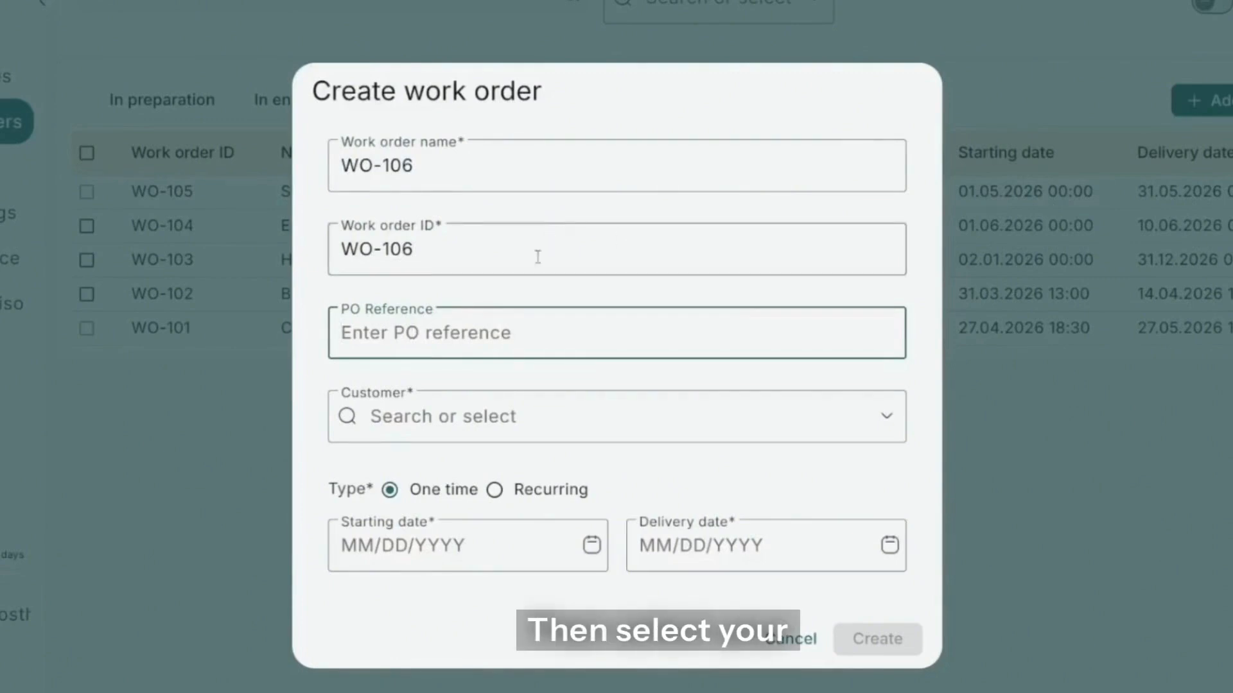
{"action": "left_click", "coordinate": [490, 421]}
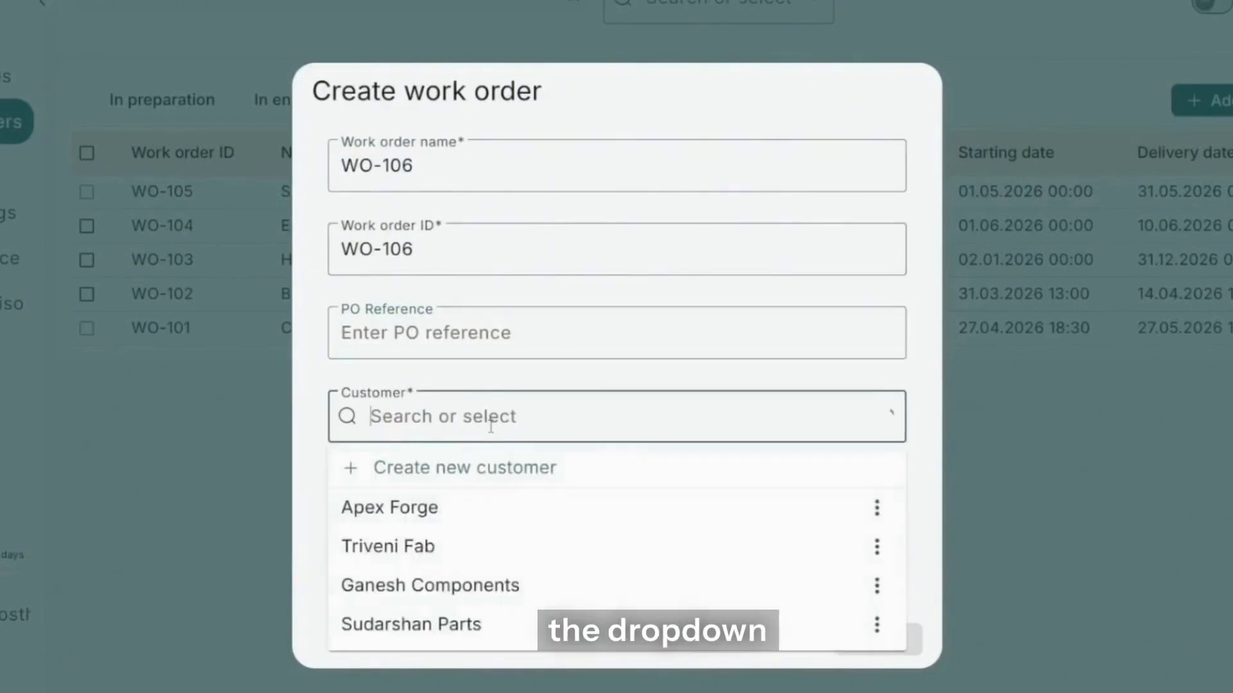
{"action": "left_click", "coordinate": [443, 546]}
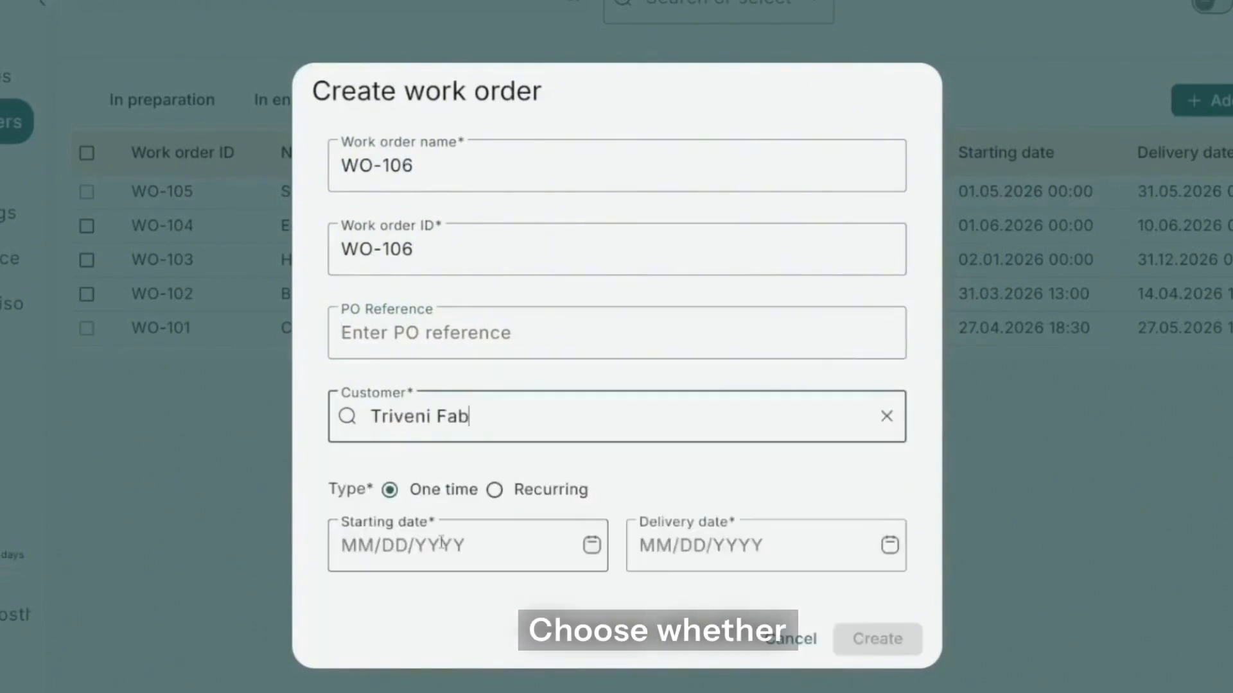
Set the starting date to 5/1/2026 and the delivery date to 5/31/2026, and create the one-time work order
{"action": "left_click", "coordinate": [591, 544]}
{"action": "left_click", "coordinate": [517, 343]}
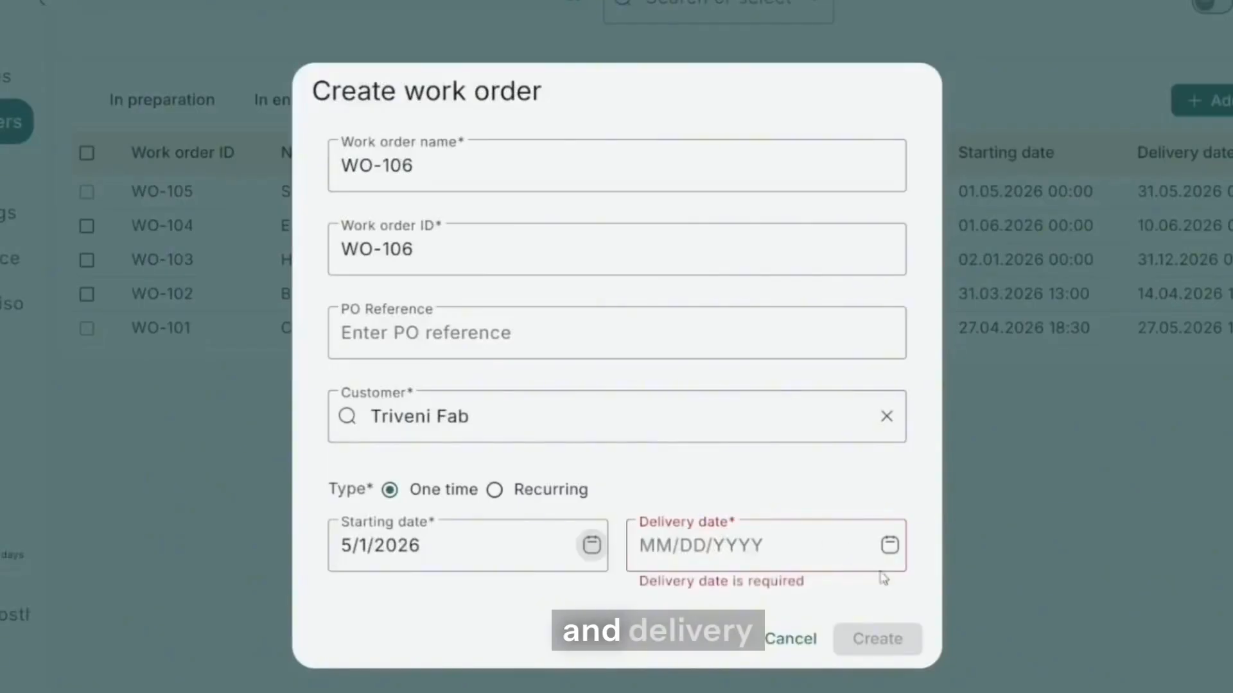
{"action": "left_click", "coordinate": [888, 544]}
{"action": "left_click", "coordinate": [647, 502]}
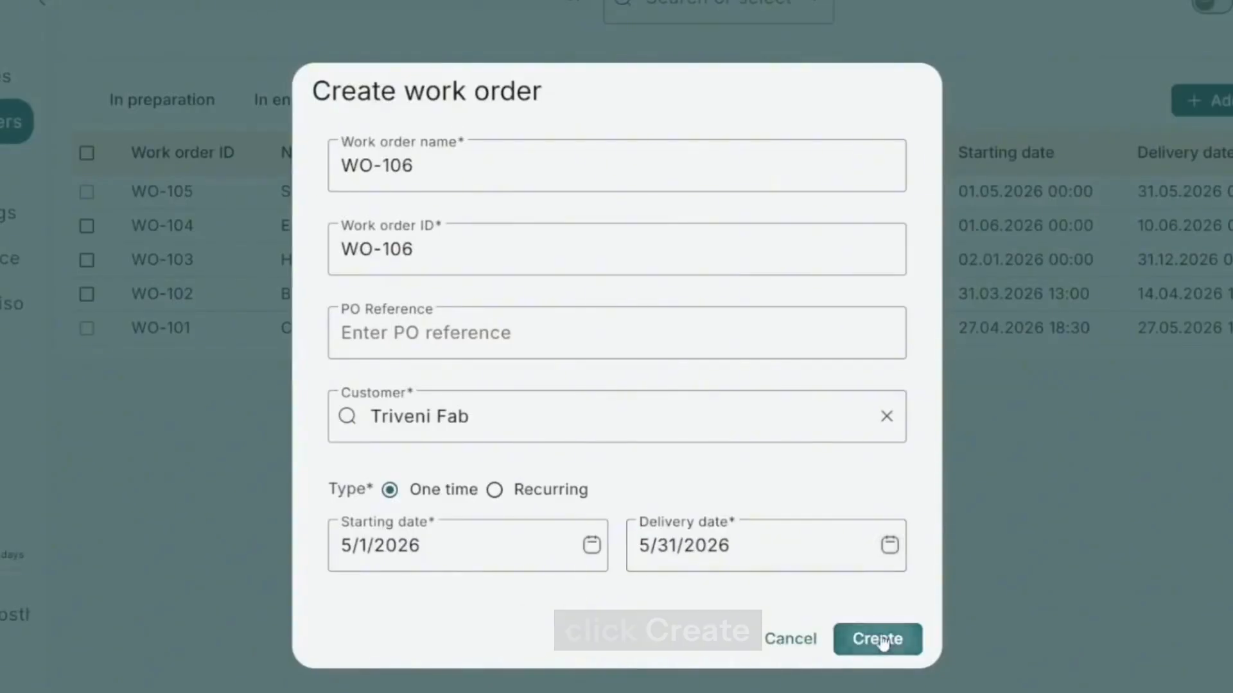
{"action": "left_click", "coordinate": [883, 640]}
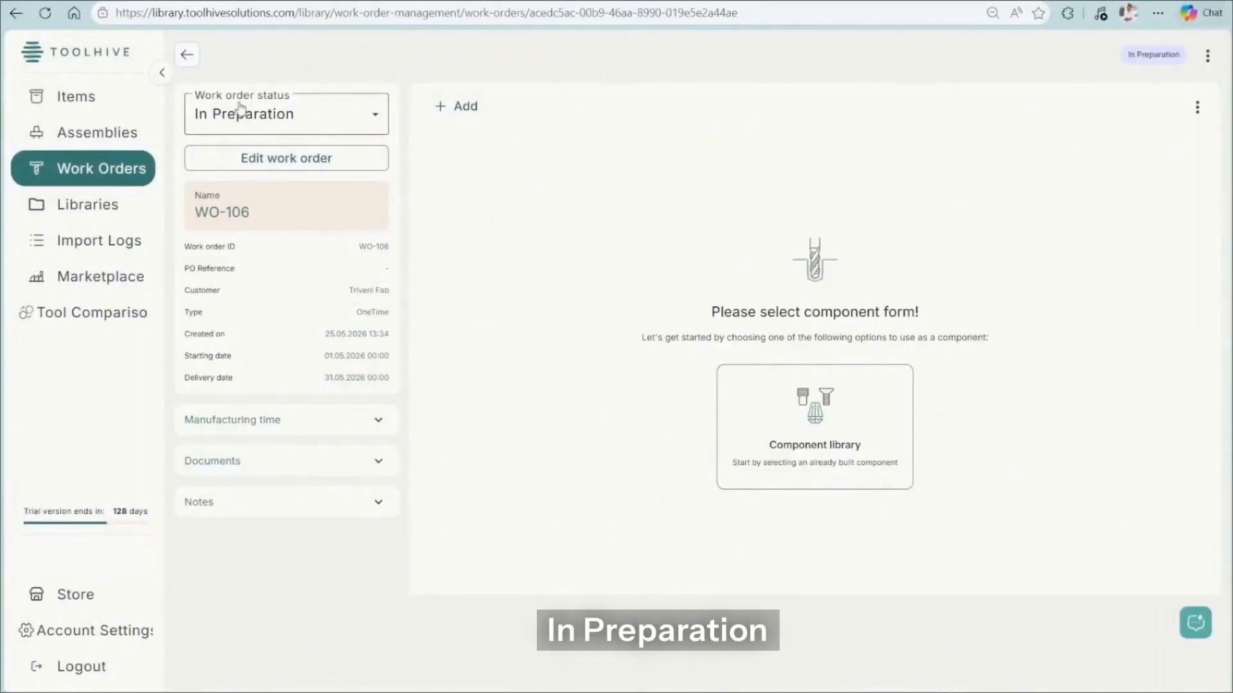
Add the Connecting Rod component from the component library to the work order
{"action": "left_click", "coordinate": [454, 115]}
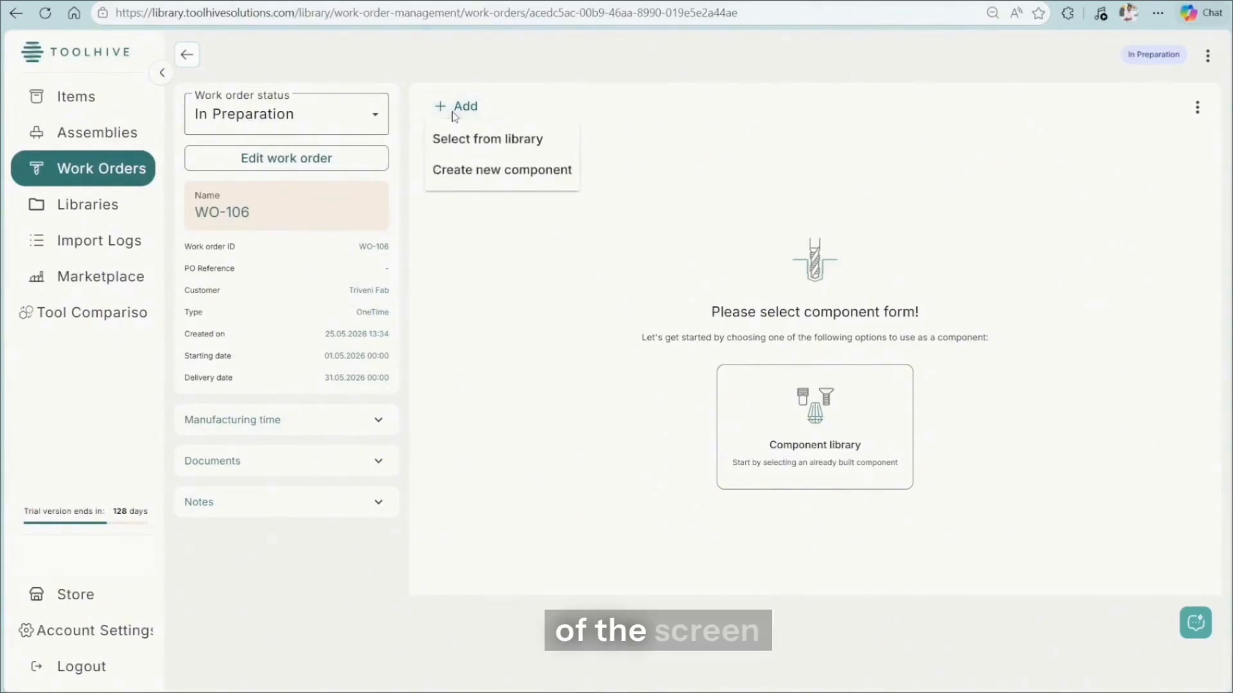
{"action": "left_click", "coordinate": [476, 140]}
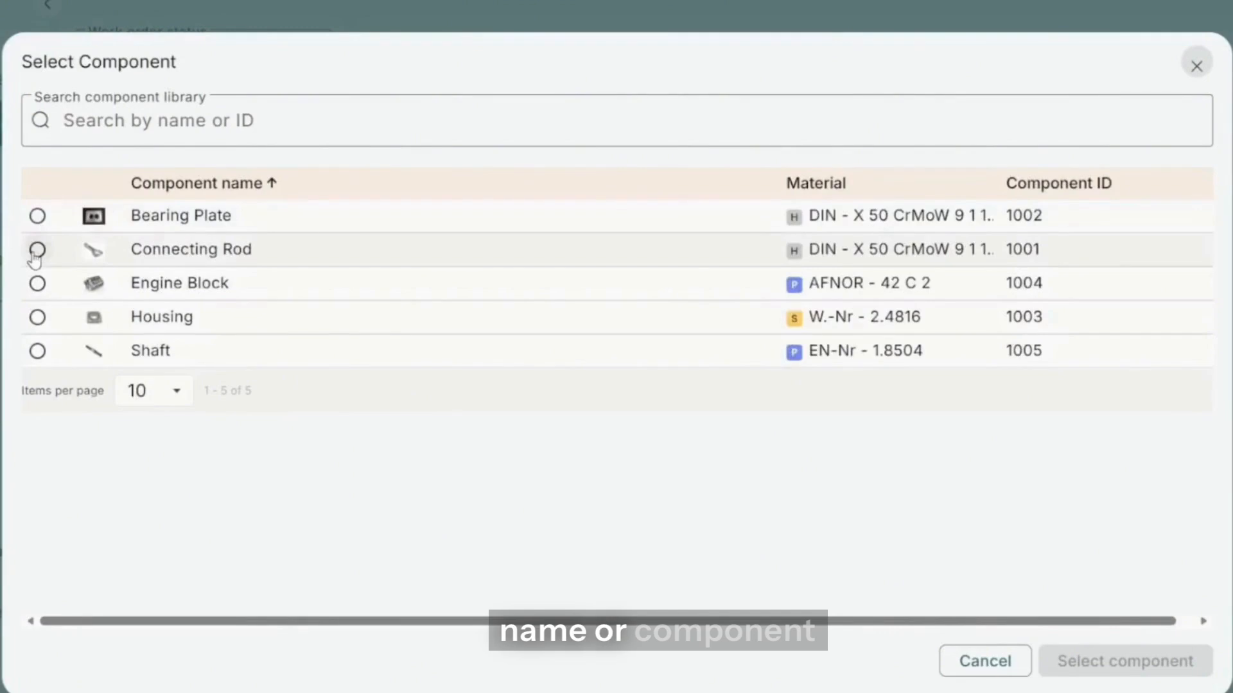
{"action": "left_click", "coordinate": [270, 109]}
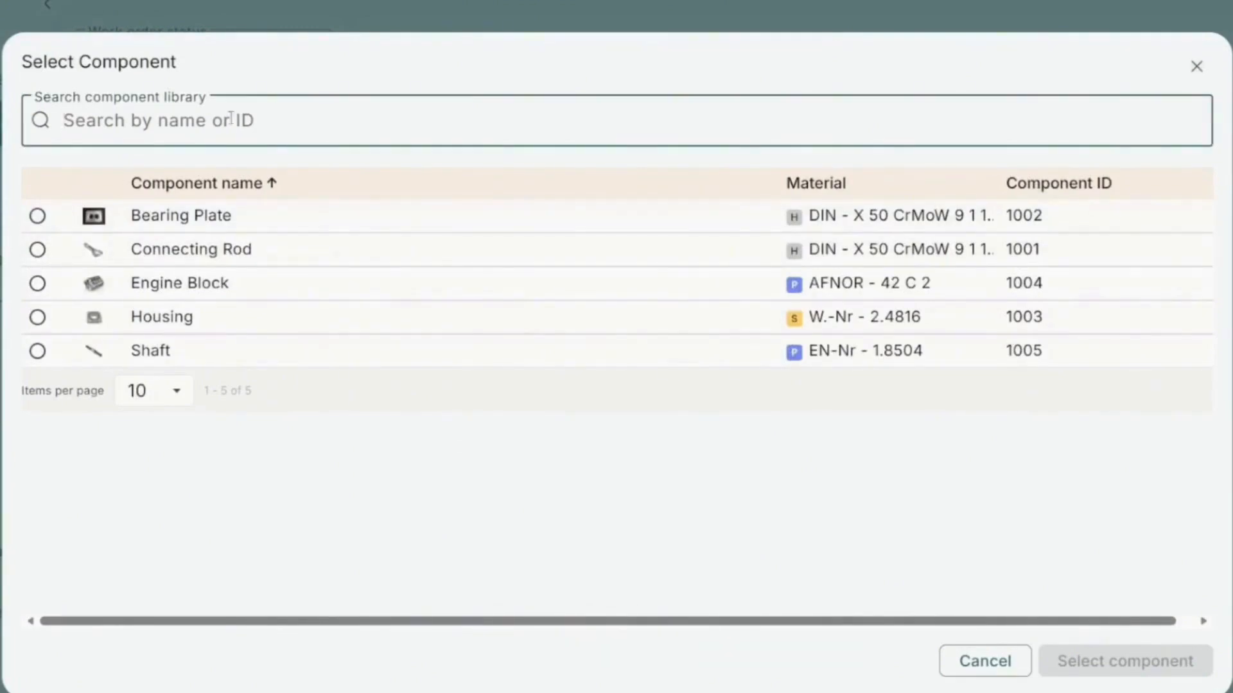
{"action": "left_click", "coordinate": [49, 257]}
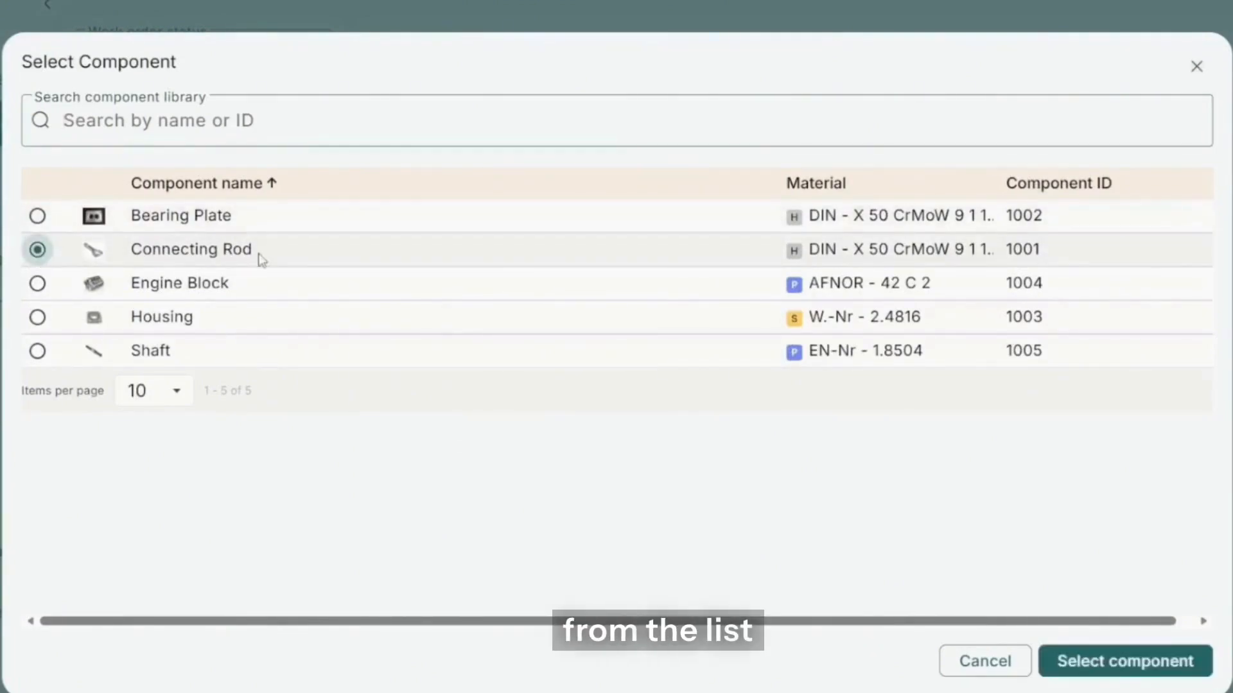
{"action": "left_click", "coordinate": [1119, 673]}
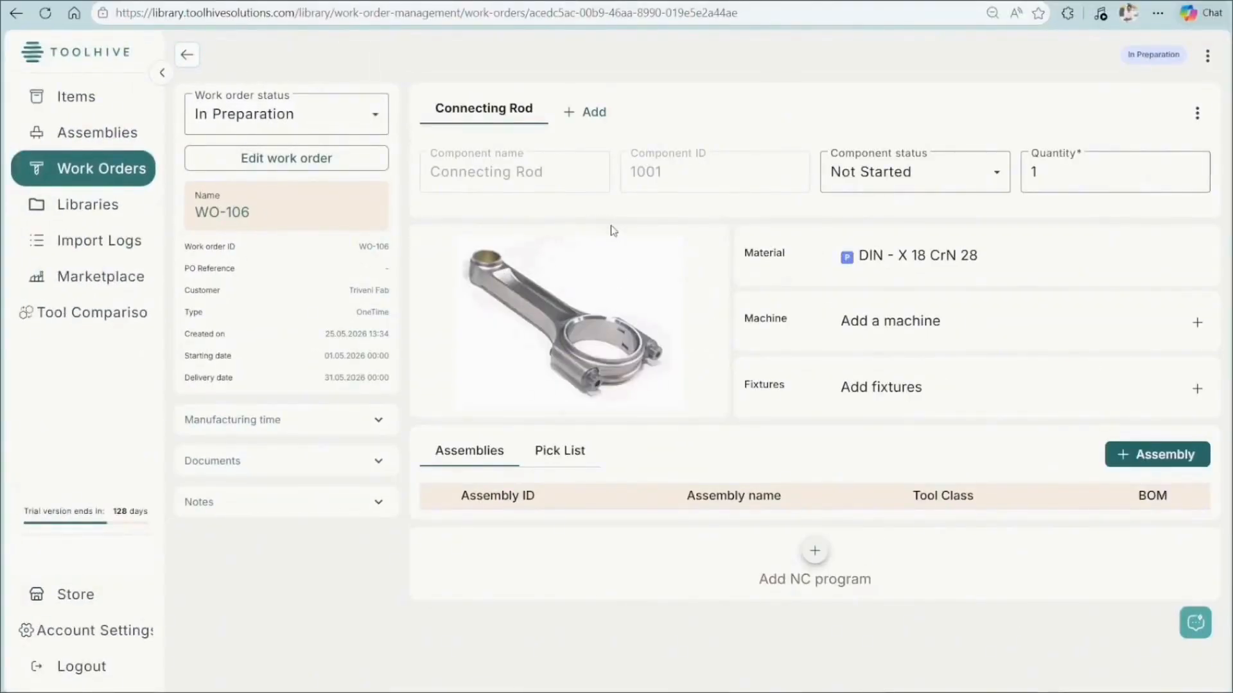
Set the Connecting Rod quantity to 10 and assign Machine -01 (DMC 650 V) with the fixture FIX001 - Tiltable drilling fixture
{"action": "left_click", "coordinate": [967, 182]}
{"action": "left_click", "coordinate": [966, 182]}
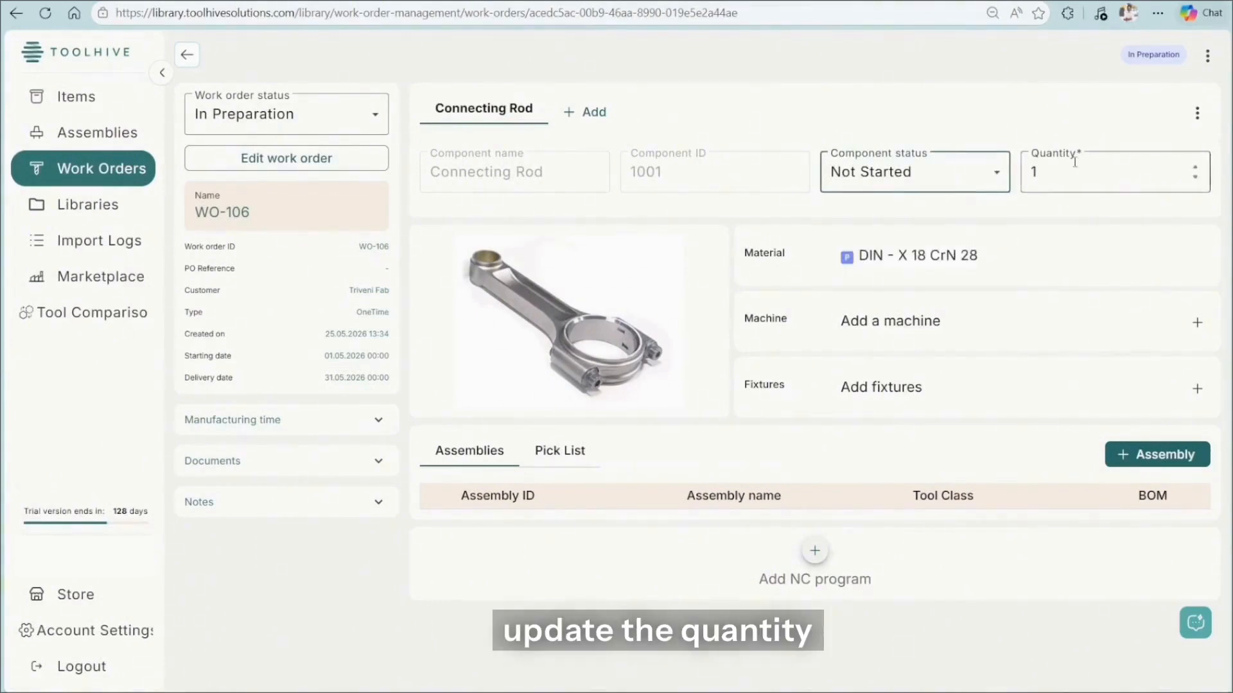
{"action": "left_click", "coordinate": [1071, 165]}
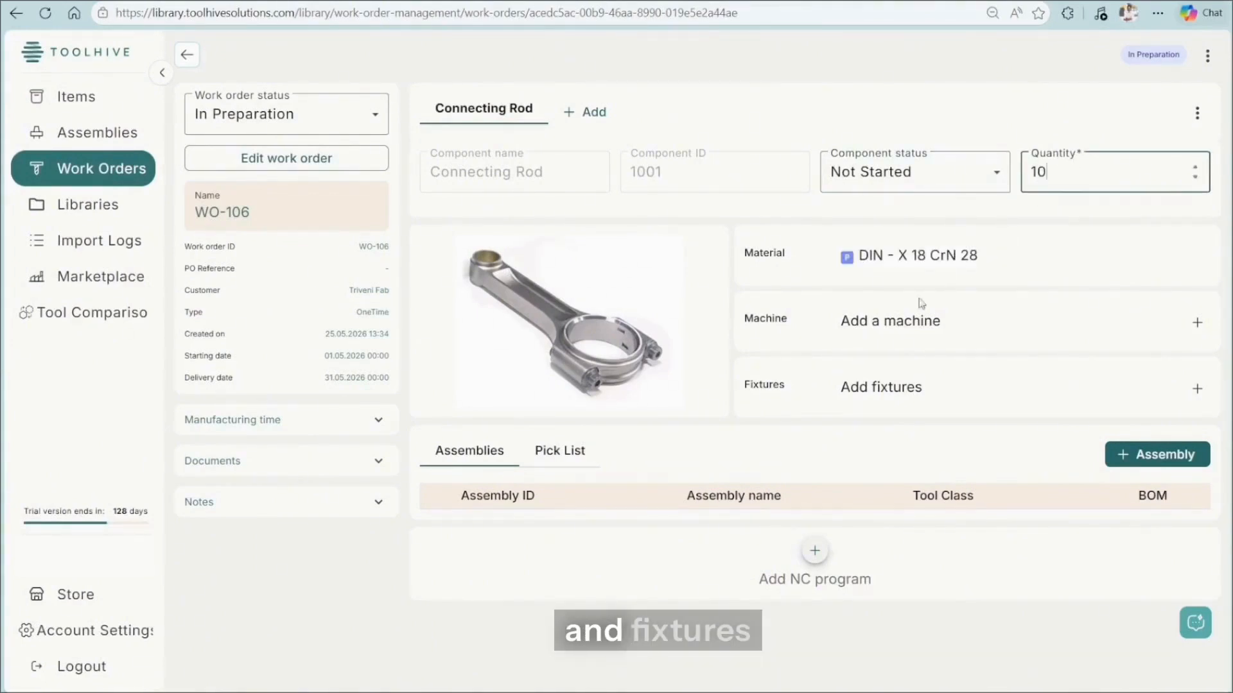
{"action": "left_click", "coordinate": [1197, 321]}
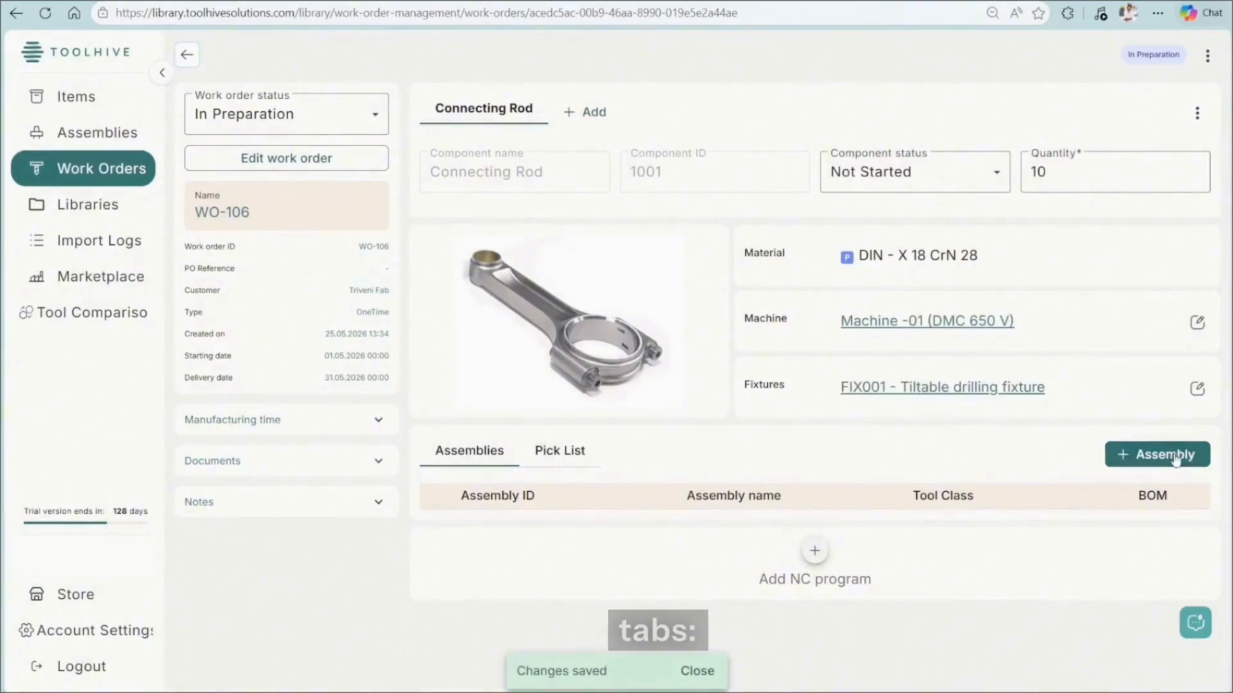
Add the twist drill assembly CLGR-D0001-HOLEDRILL and the CLGR-M0001 shoulder milling cutter assembly to the Connecting Rod
{"action": "left_click", "coordinate": [1118, 454]}
{"action": "left_click", "coordinate": [1081, 486]}
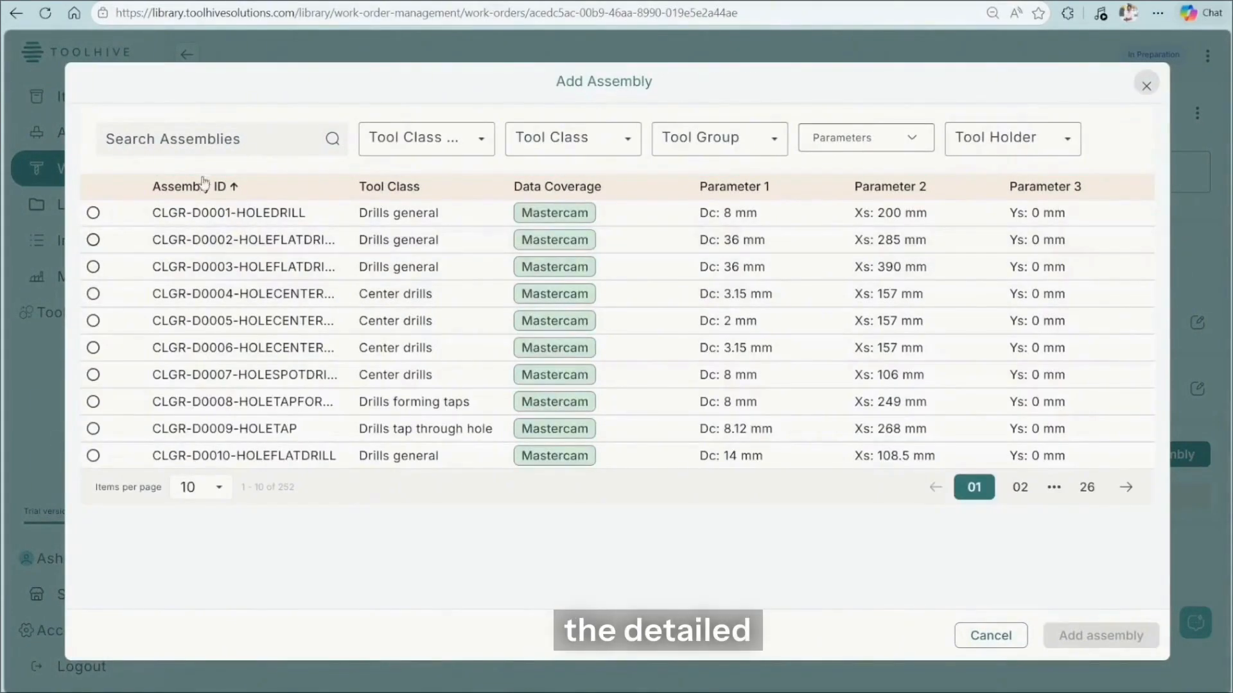
{"action": "left_click", "coordinate": [93, 240]}
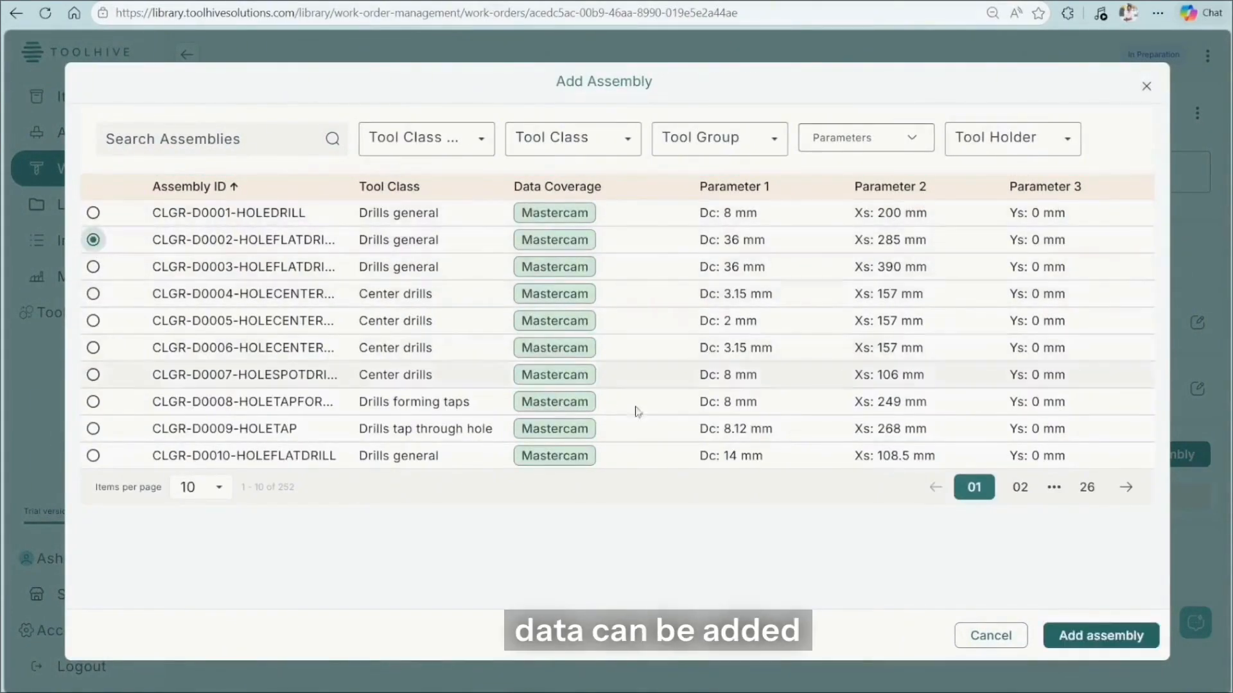
{"action": "left_click", "coordinate": [93, 213]}
{"action": "left_click", "coordinate": [1098, 636]}
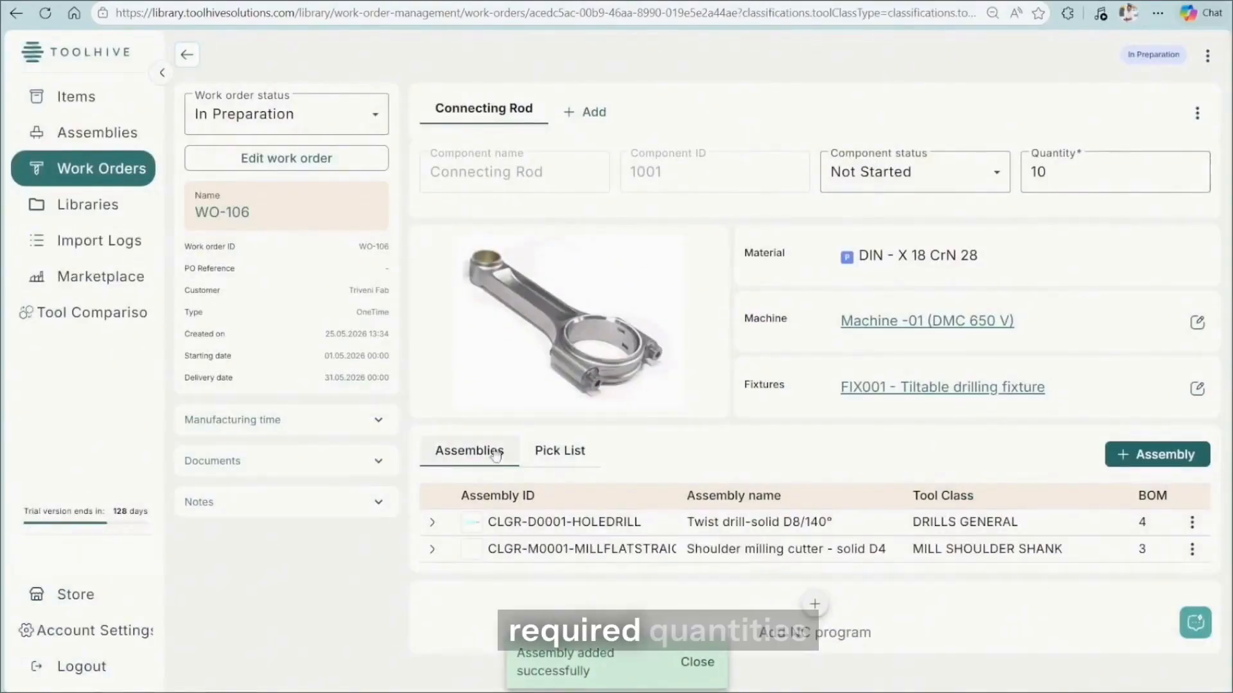
Review the Connecting Rod's pick list for the required items, their counts, locations and availability
{"action": "left_click", "coordinate": [576, 455]}
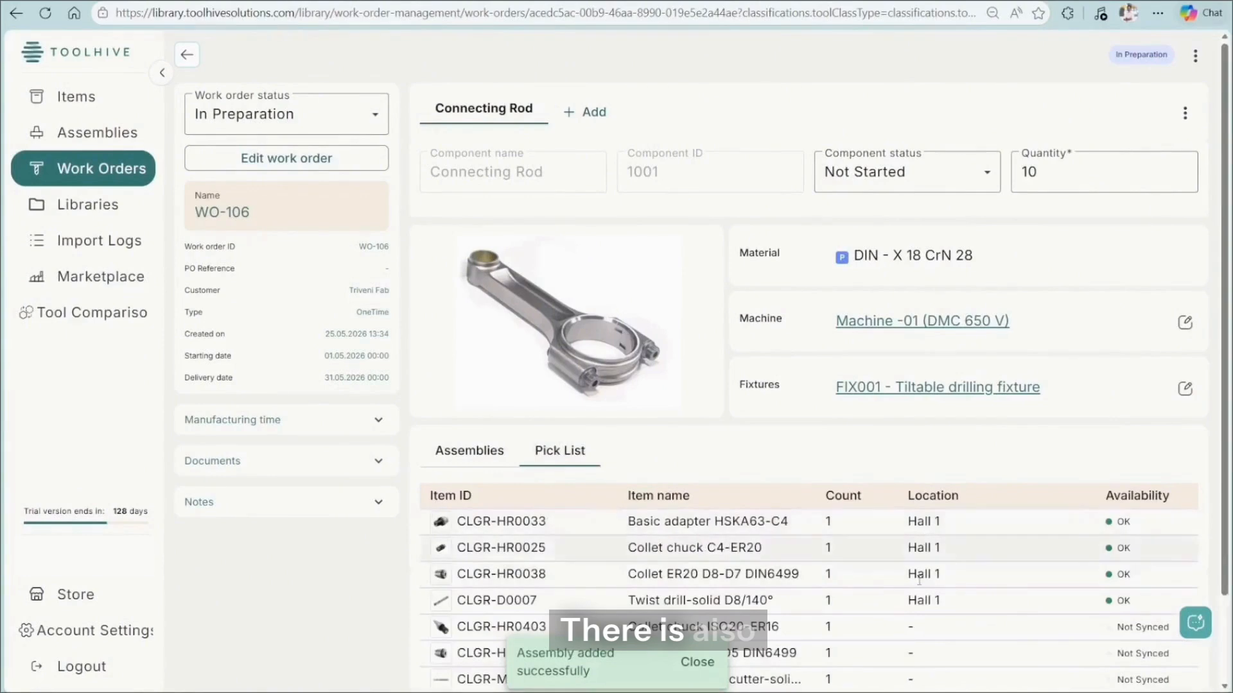
{"action": "scroll", "coordinate": [920, 580], "scroll_direction": "down", "scroll_amount": 1}
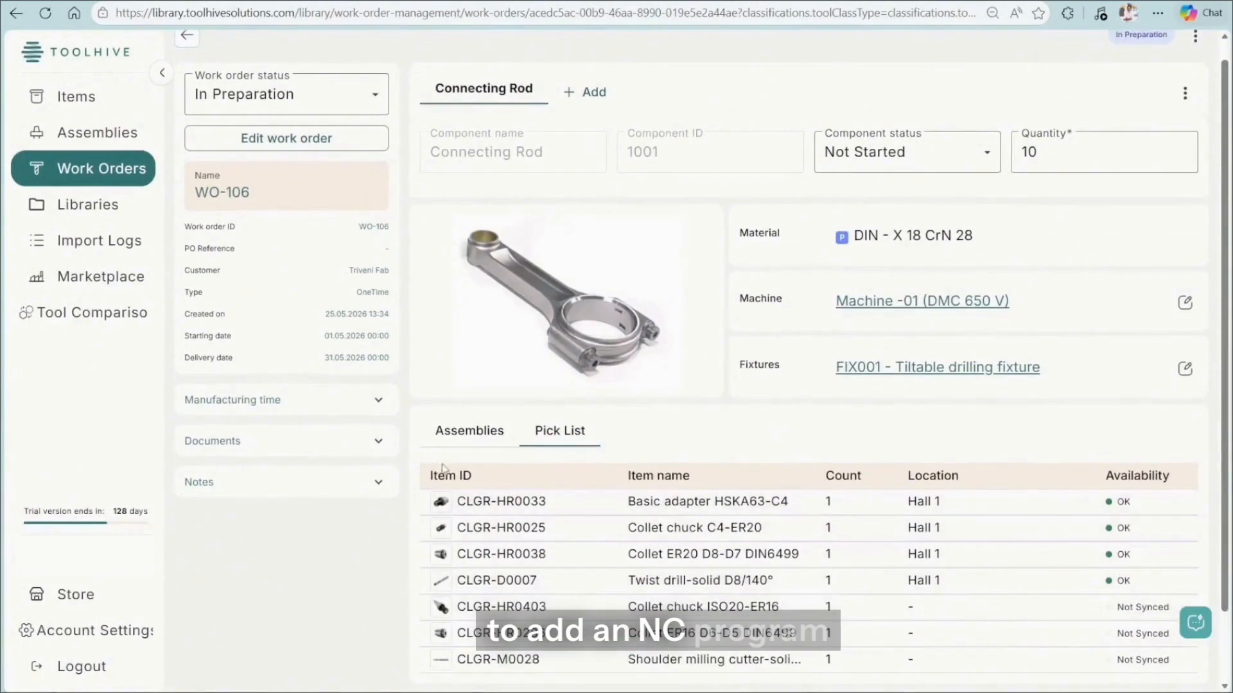
Open the form for adding an NC program to the Connecting Rod and start its file upload
{"action": "scroll", "coordinate": [1004, 525], "scroll_direction": "down", "scroll_amount": 2}
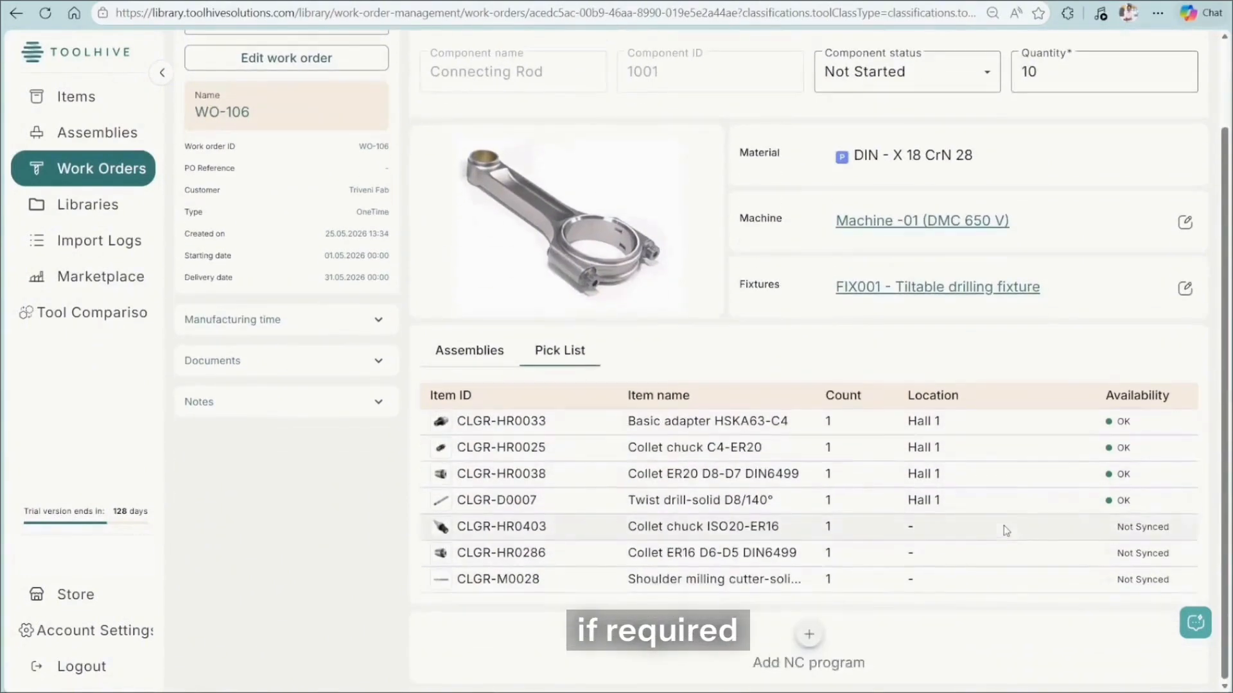
{"action": "left_click", "coordinate": [810, 638]}
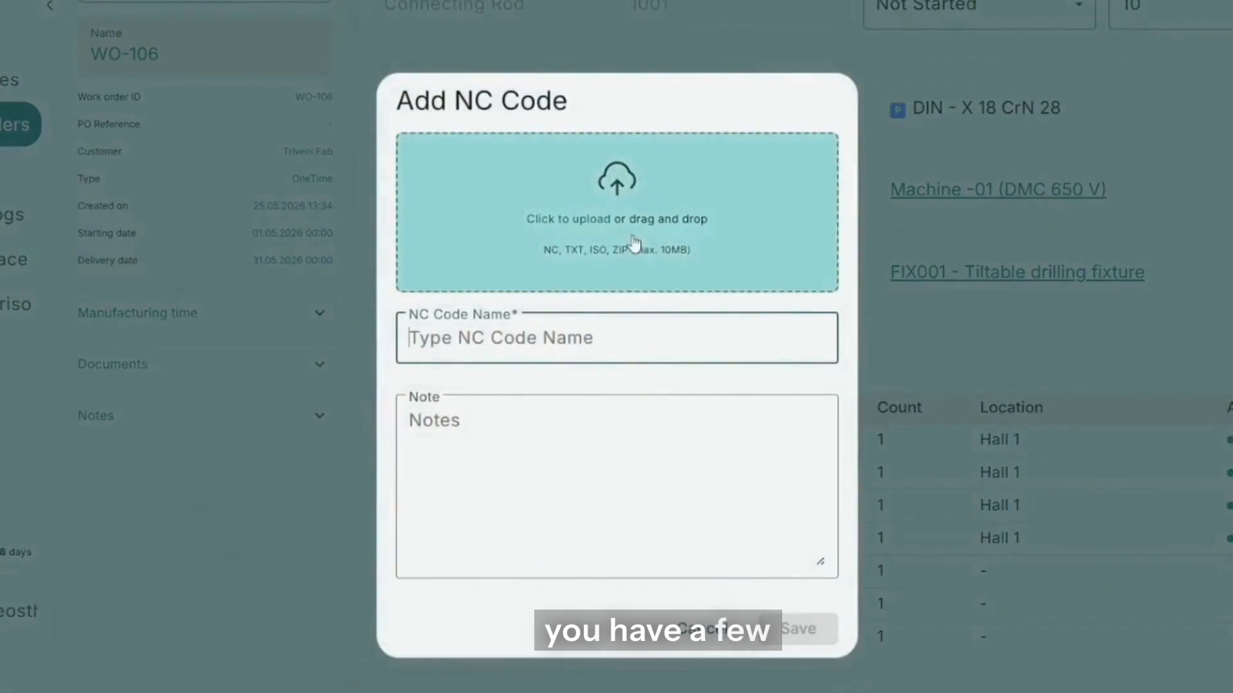
{"action": "left_click", "coordinate": [634, 242]}
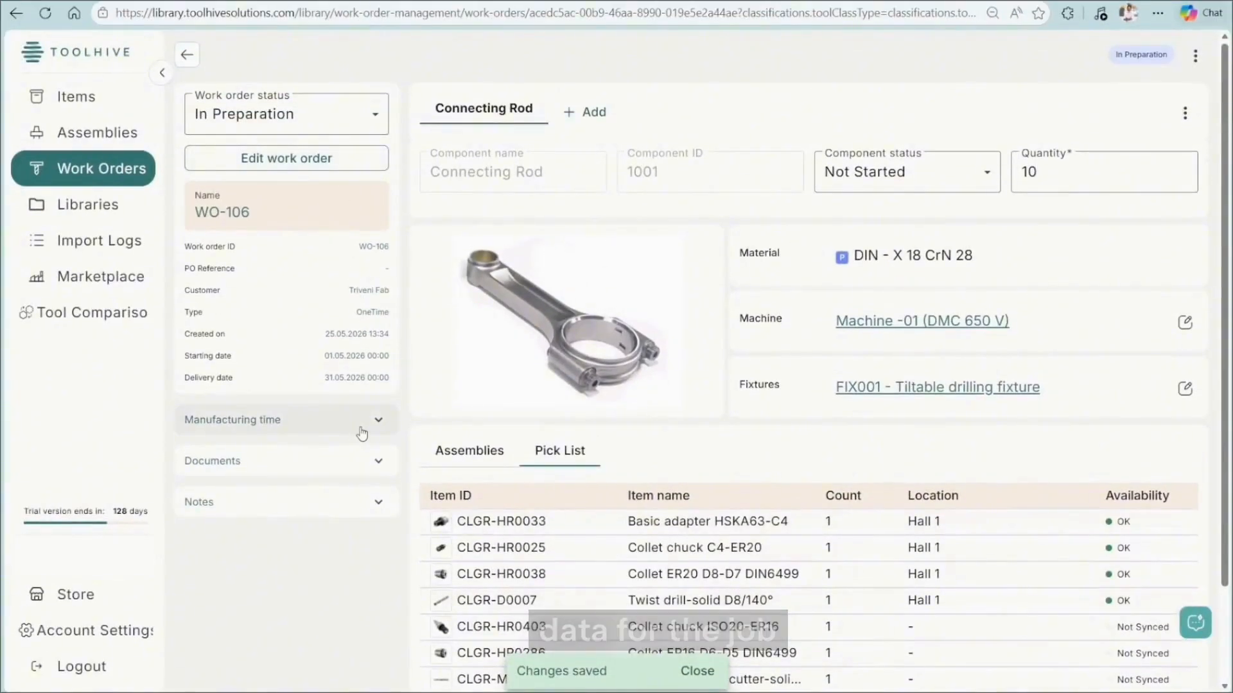
View the manufacturing time section in the work order's details
{"action": "left_click", "coordinate": [357, 424]}
{"action": "left_click", "coordinate": [358, 426]}
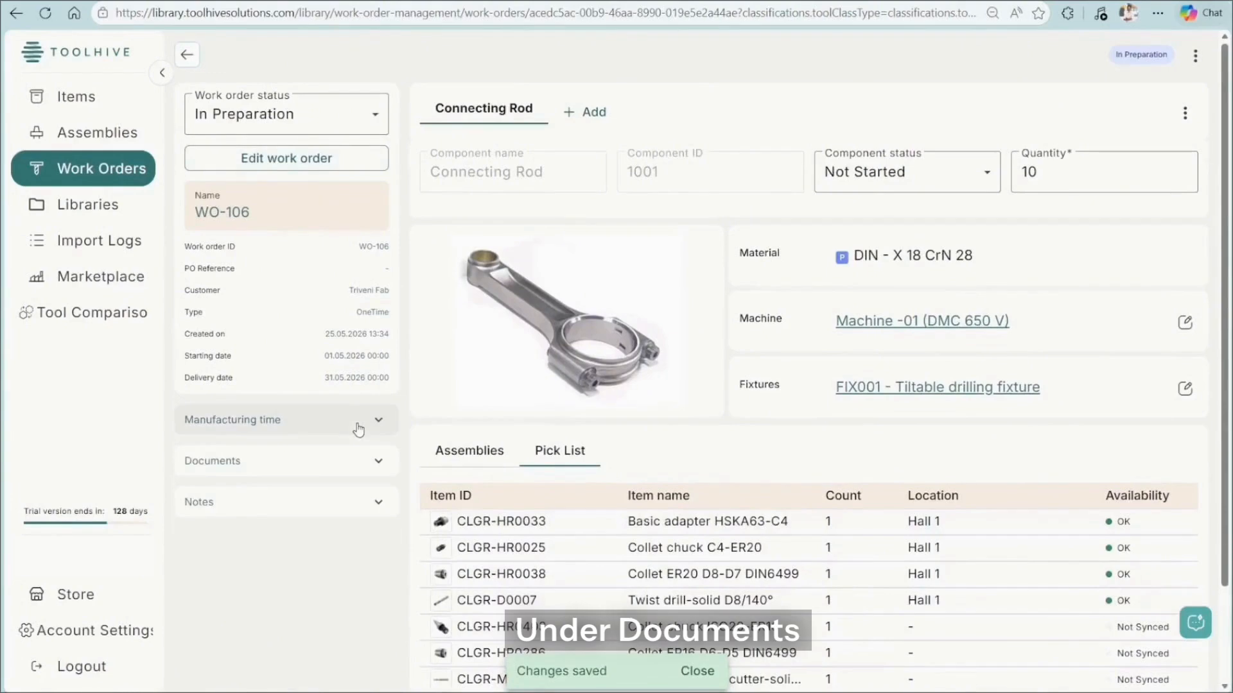
Upload Component.jpg, QC Plan.pdf and Detailed Tool List.pdf to the work order's documents
{"action": "scroll", "coordinate": [358, 431], "scroll_direction": "down", "scroll_amount": 1}
{"action": "left_click", "coordinate": [334, 393]}
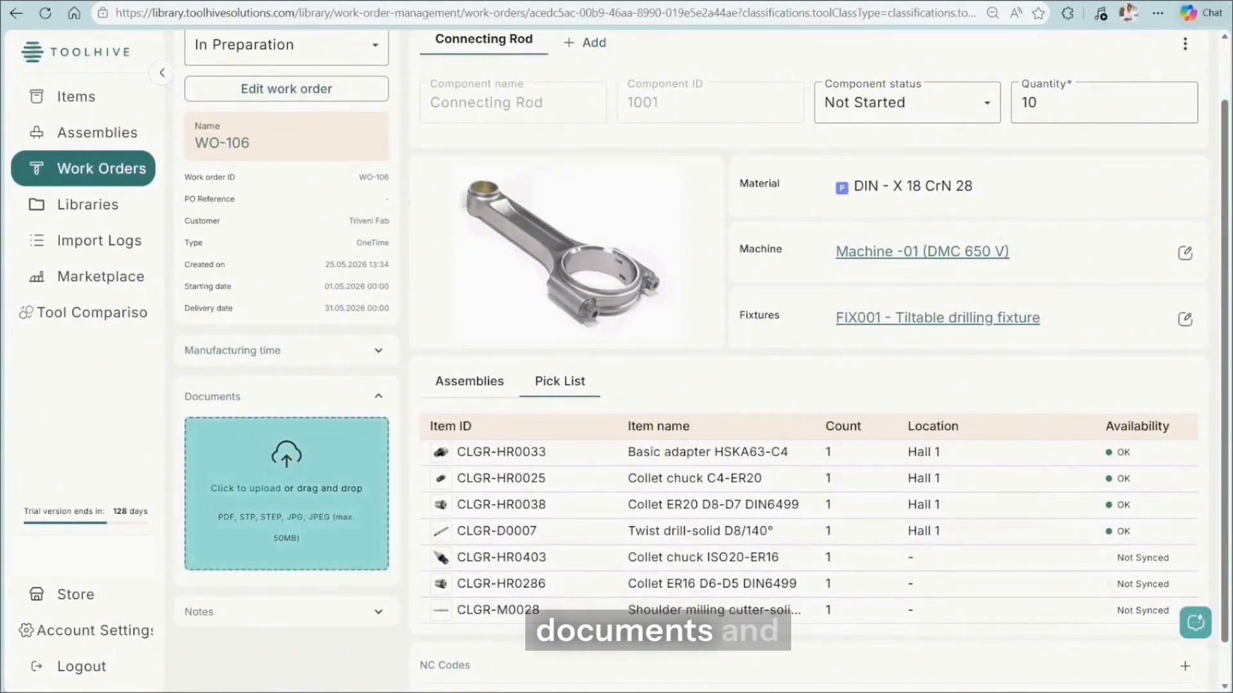
{"action": "left_click_drag", "start_coordinate": [346, 425], "coordinate": [345, 425]}
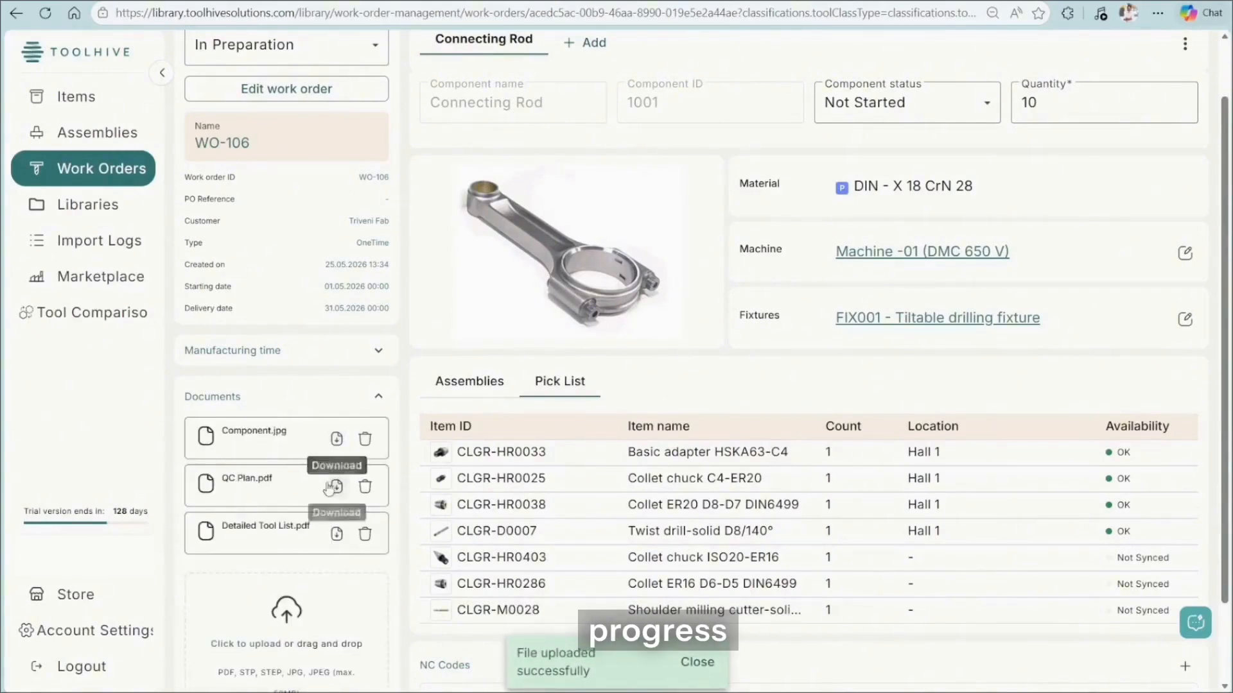
{"action": "left_click", "coordinate": [271, 399]}
Add a note to the work order with "Test Cut" as both its title and its text
{"action": "left_click", "coordinate": [270, 434]}
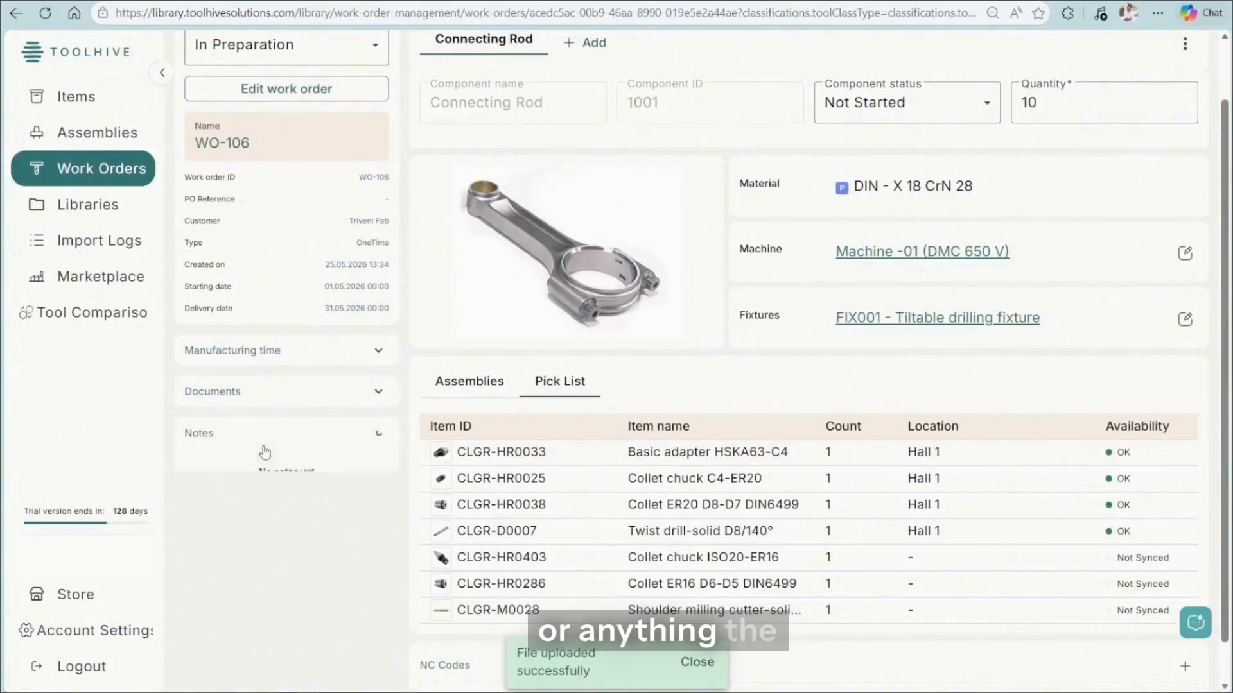
{"action": "left_click", "coordinate": [267, 559]}
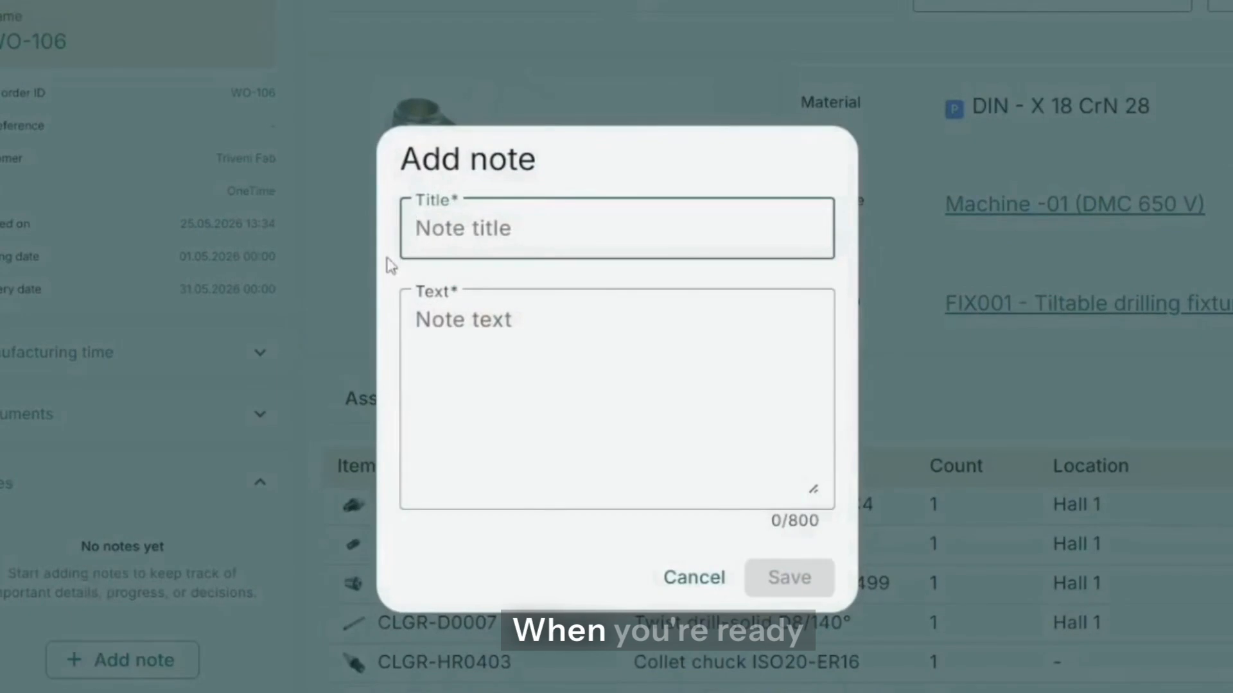
{"action": "type", "text": "Test Cut"}
{"action": "key", "text": "ctrl+a"}
{"action": "key", "text": "ctrl+c"}
{"action": "left_click", "coordinate": [582, 327]}
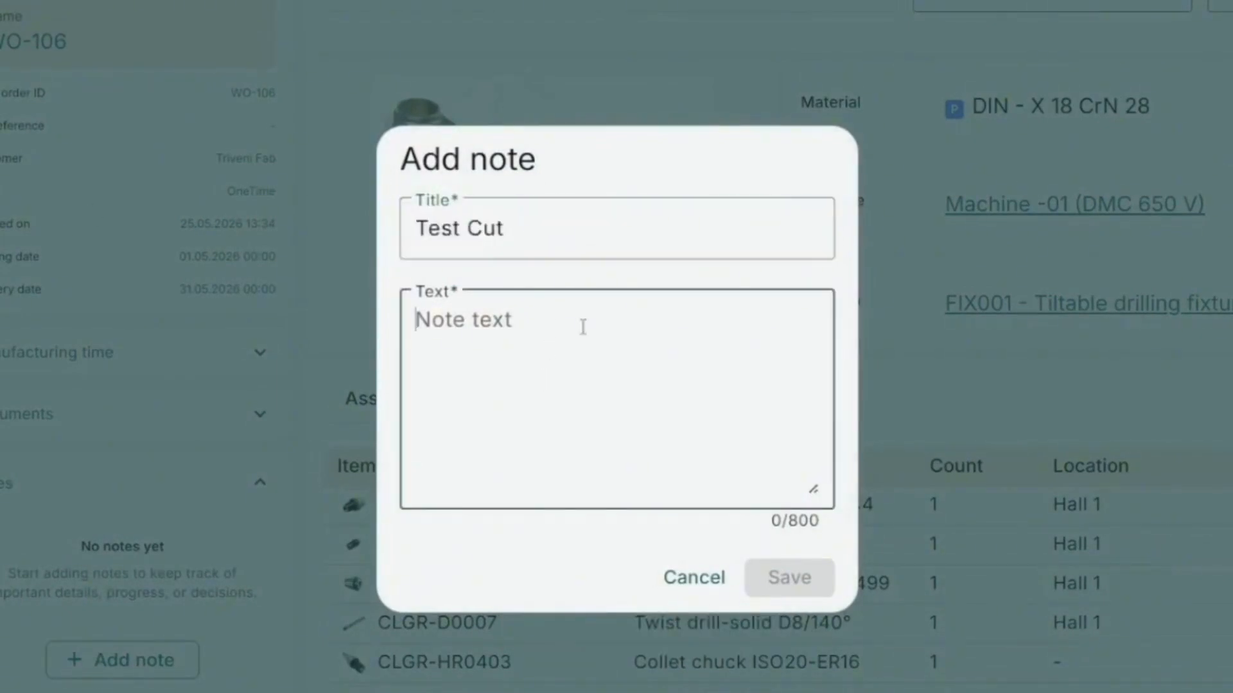
{"action": "key", "text": "ctrl+v"}
{"action": "left_click", "coordinate": [790, 578]}
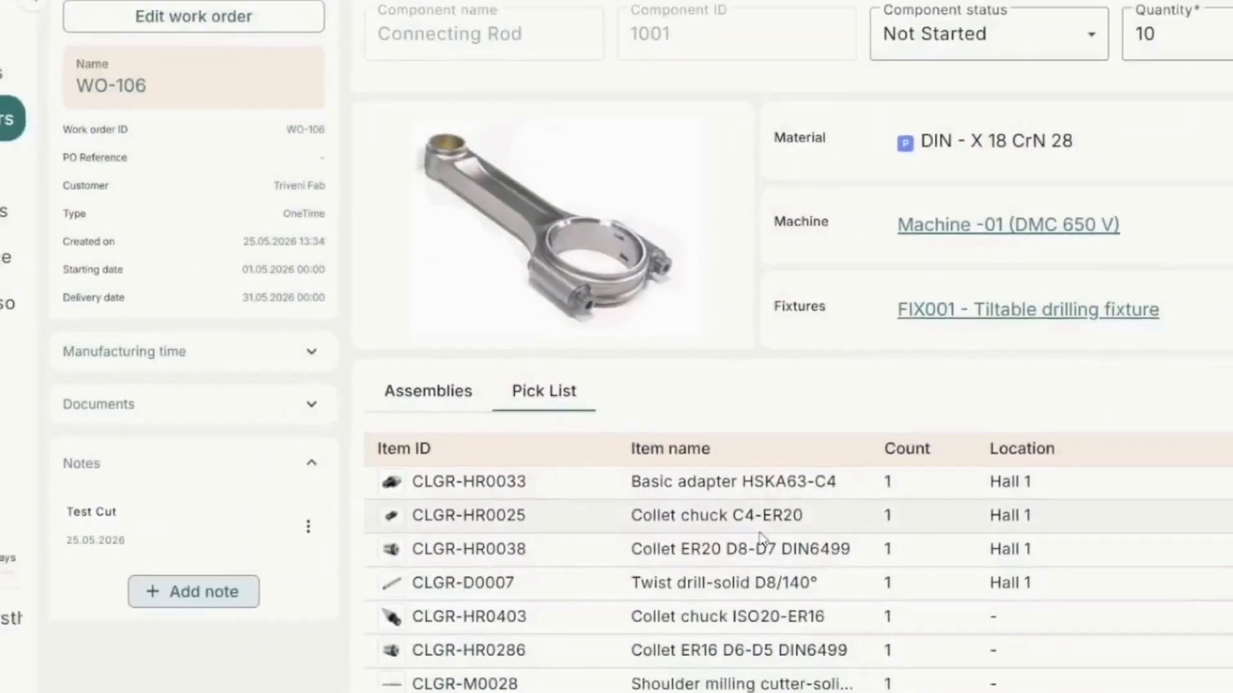
{"action": "left_click", "coordinate": [275, 471]}
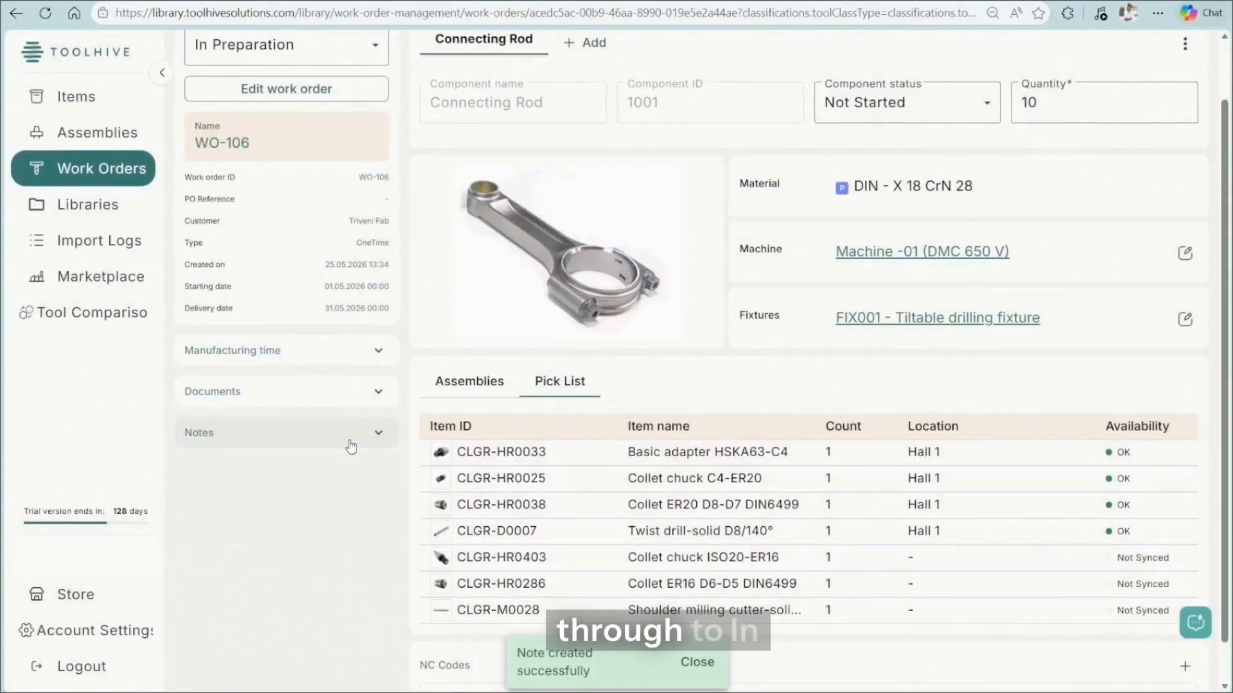
Set the work order's status to In Engineering
{"action": "scroll", "coordinate": [351, 443], "scroll_direction": "up", "scroll_amount": 2}
{"action": "left_click", "coordinate": [303, 113]}
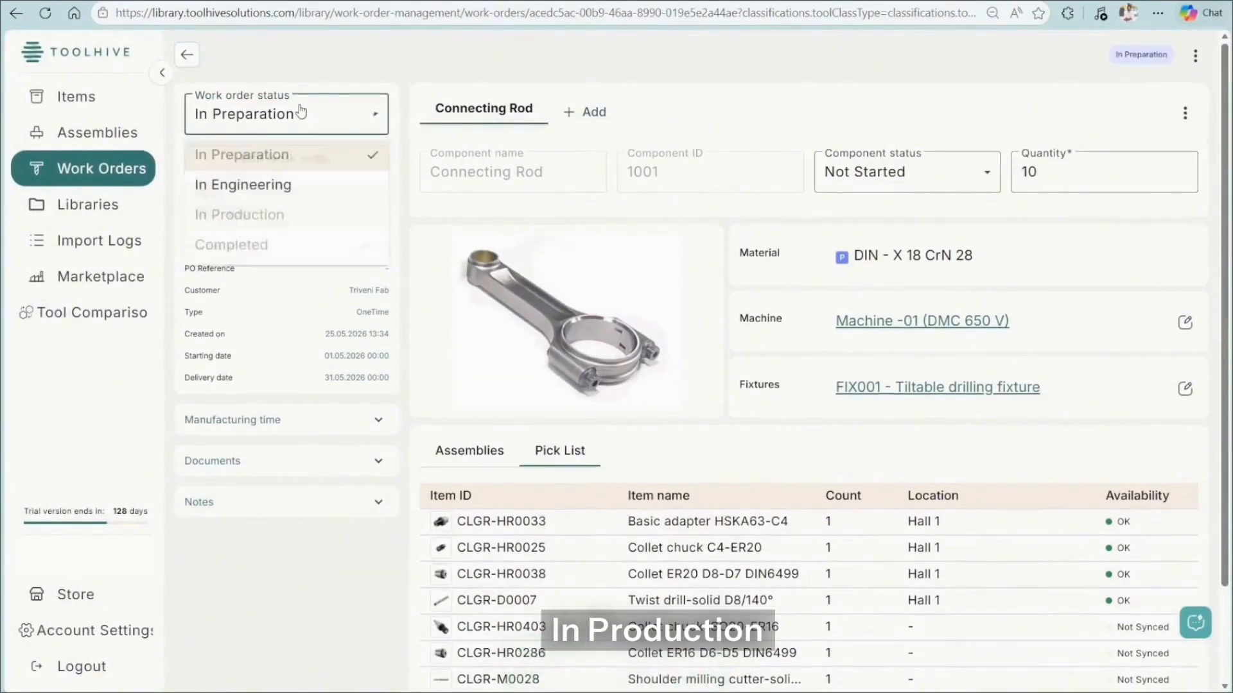
{"action": "left_click", "coordinate": [256, 188]}
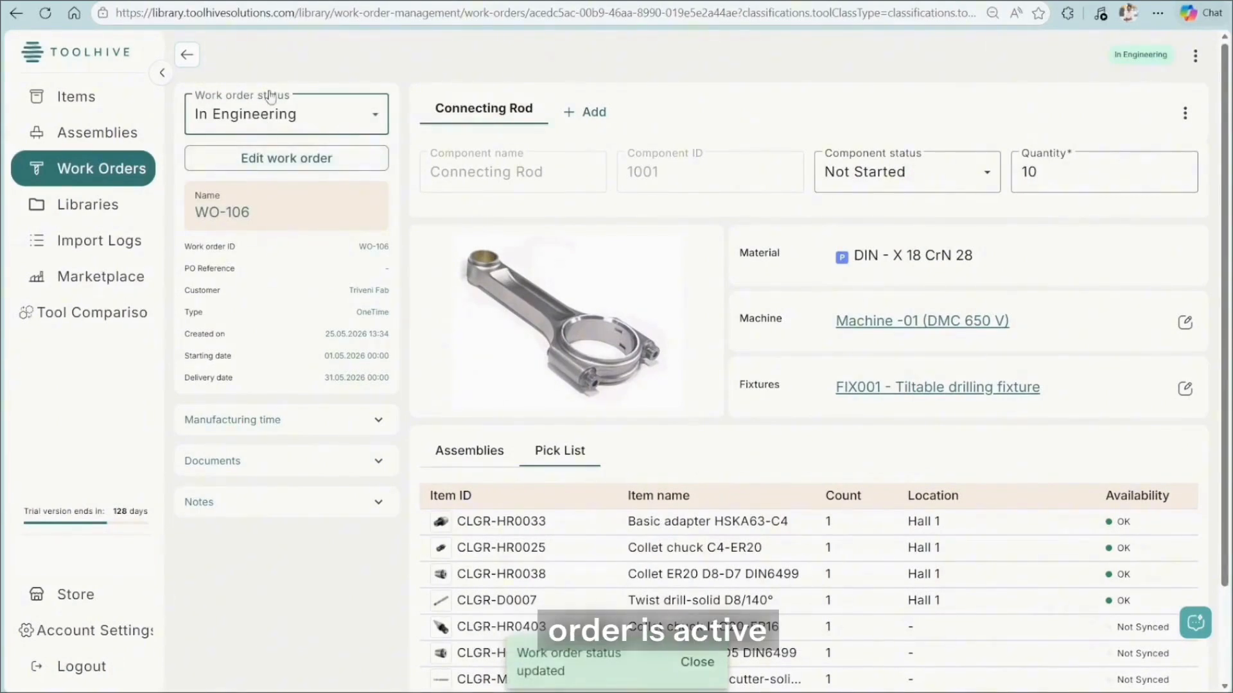
Return to the work order list and switch it to the shopfloor view
{"action": "left_click", "coordinate": [195, 63]}
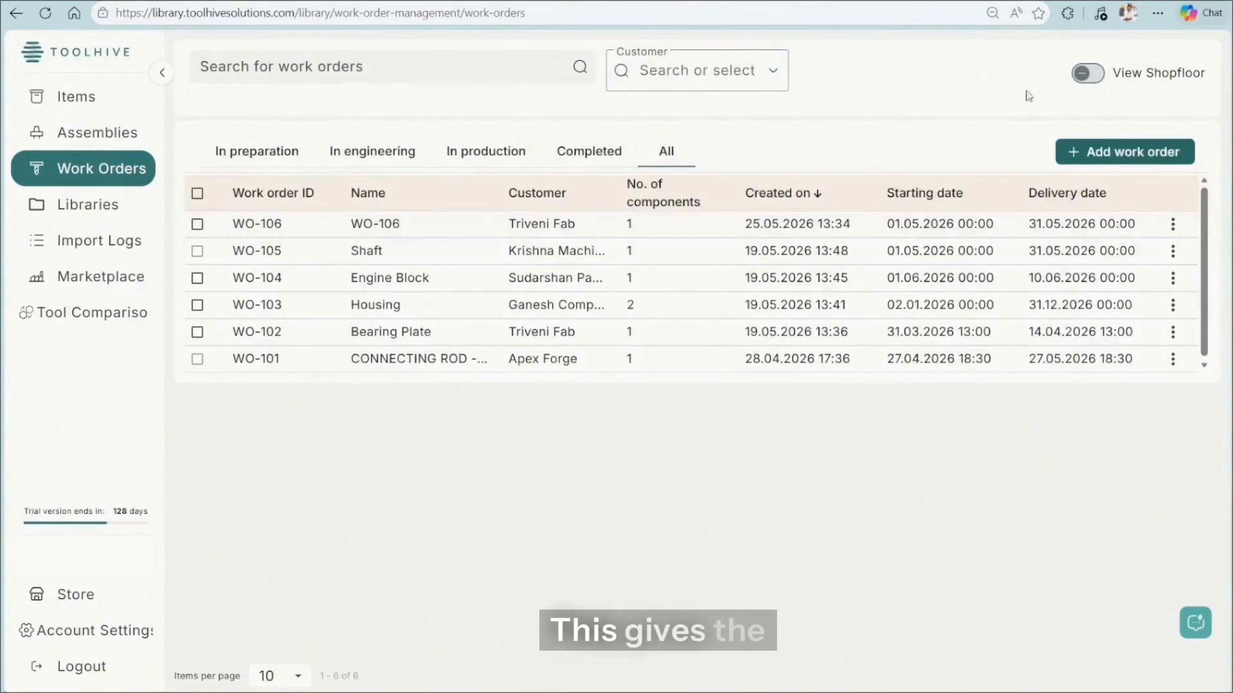
{"action": "left_click", "coordinate": [1085, 73]}
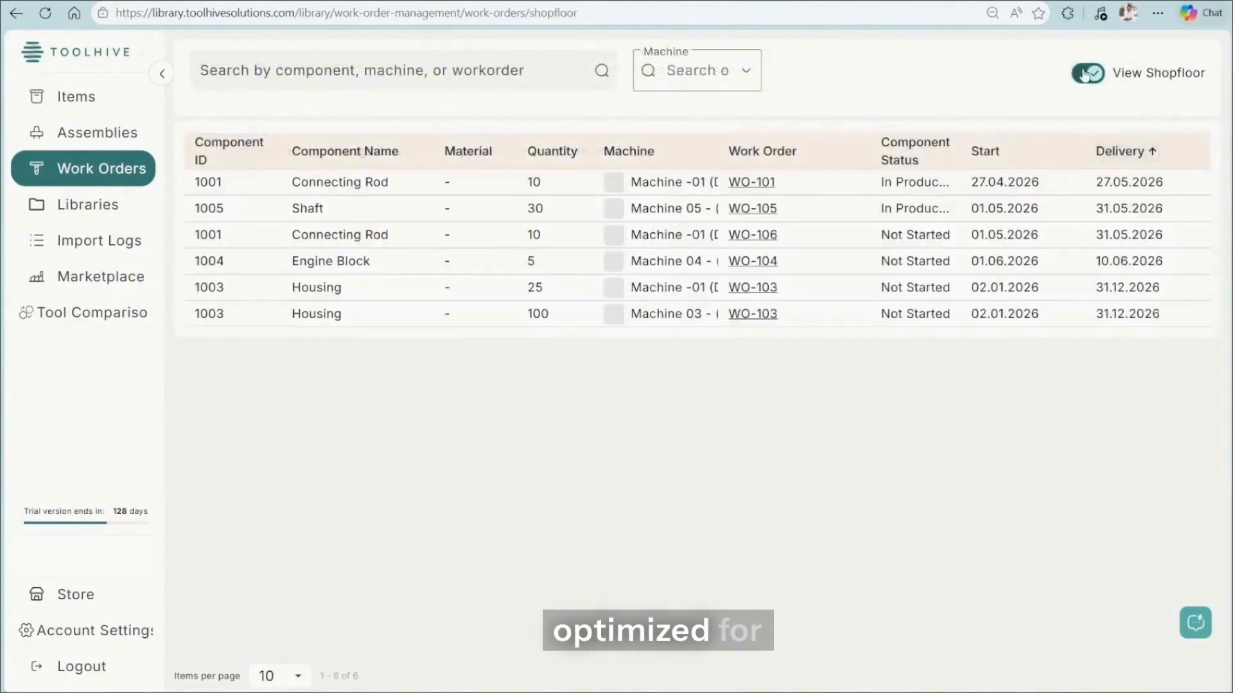